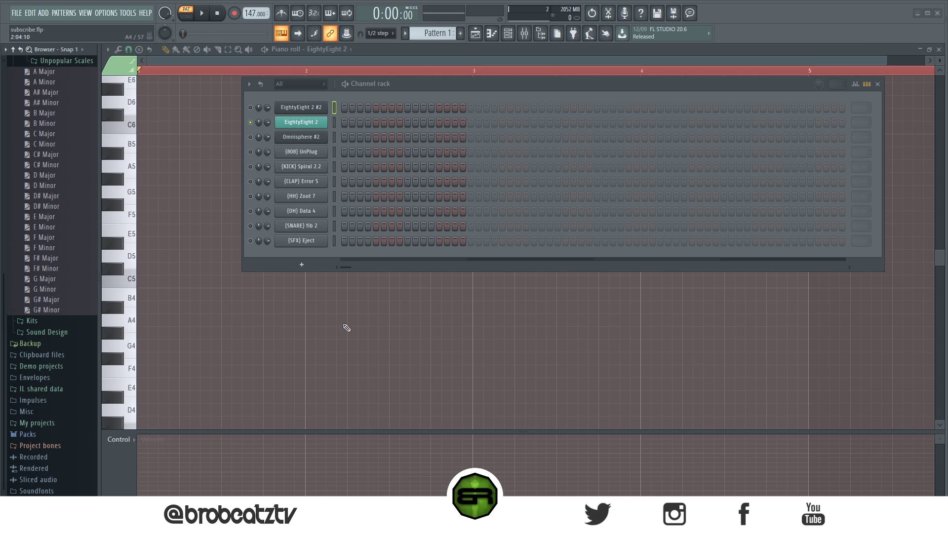
Step: Load the F Minor score from Musical Scales into a new channel, keeping the EightyEight 2 piano roll open with the channel rack closed
{"action": "scroll", "coordinate": [186, 275], "scroll_direction": "up", "scroll_amount": 3}
{"action": "scroll", "coordinate": [82, 263], "scroll_direction": "up", "scroll_amount": 4}
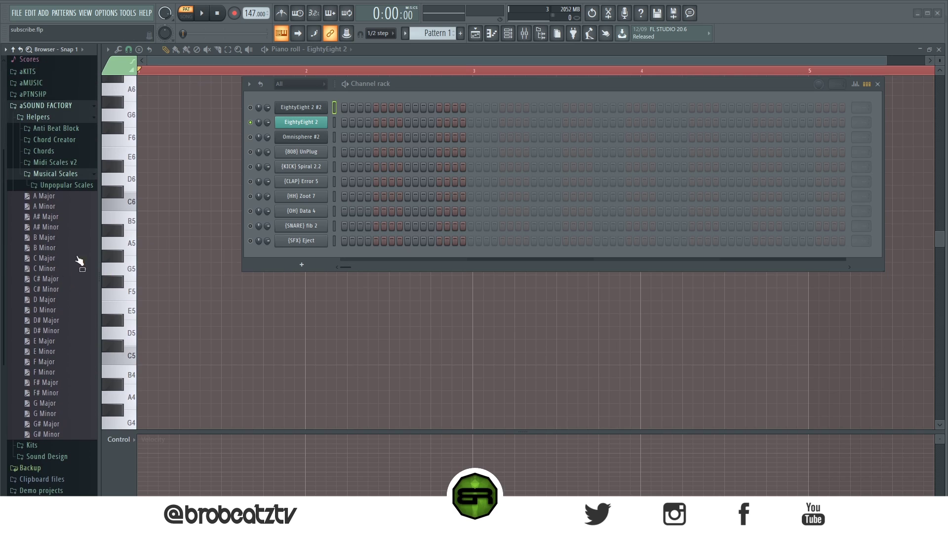
{"action": "left_click_drag", "start_coordinate": [45, 372], "coordinate": [314, 95]}
{"action": "left_click", "coordinate": [50, 105]}
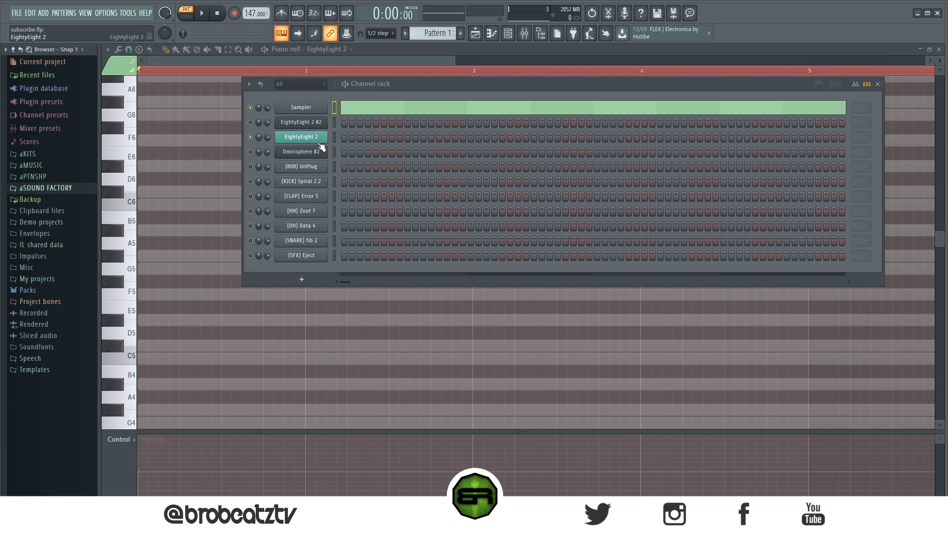
{"action": "right_click", "coordinate": [318, 142]}
{"action": "left_click", "coordinate": [230, 135]}
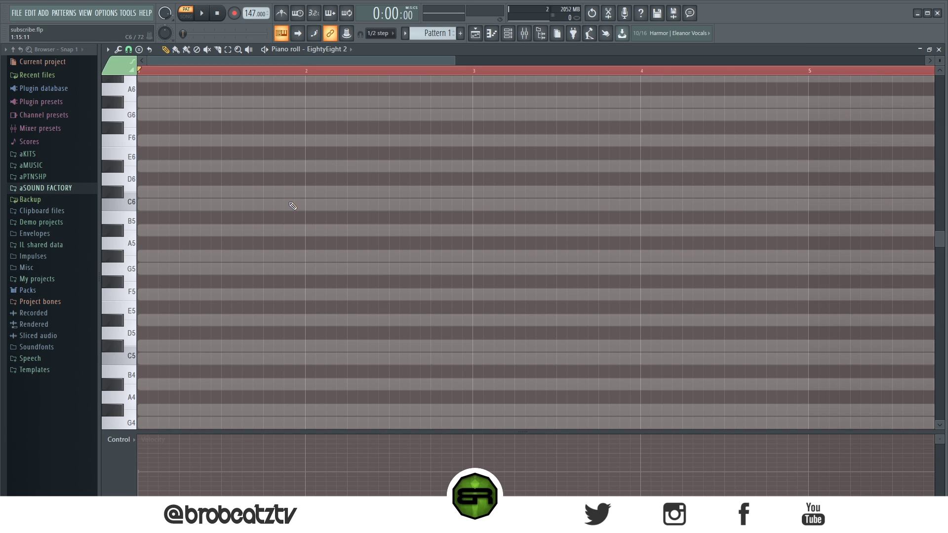
Step: Place an F2 note at the start of bar 1 and extend it to a length of 1:03:20
{"action": "scroll", "coordinate": [296, 229], "scroll_direction": "down", "scroll_amount": 1}
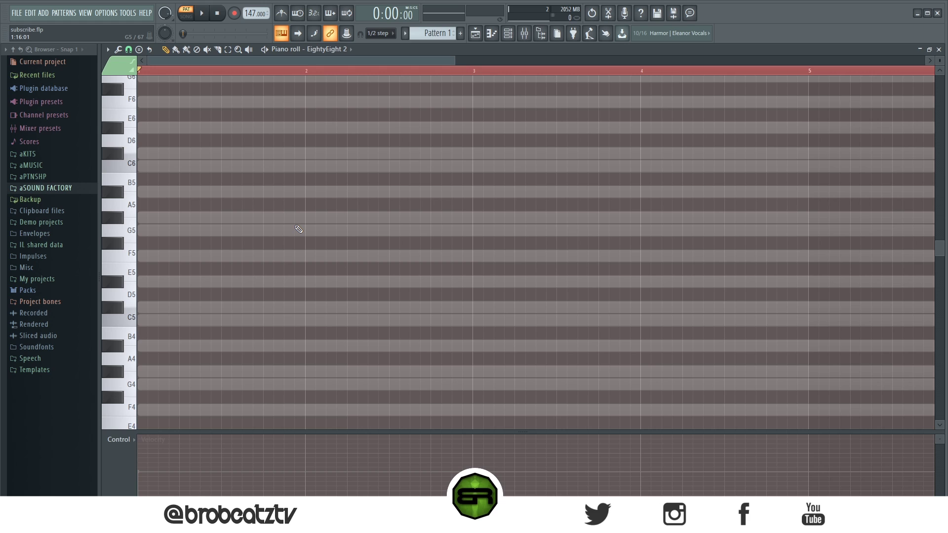
{"action": "scroll", "coordinate": [137, 234], "scroll_direction": "down", "scroll_amount": 2}
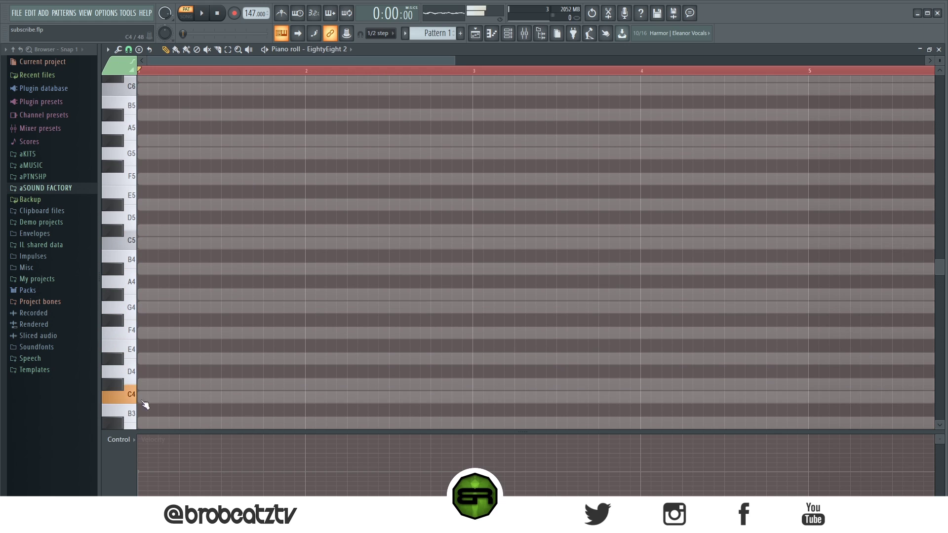
{"action": "scroll", "coordinate": [144, 414], "scroll_direction": "down", "scroll_amount": 1}
{"action": "scroll", "coordinate": [145, 454], "scroll_direction": "down", "scroll_amount": 9}
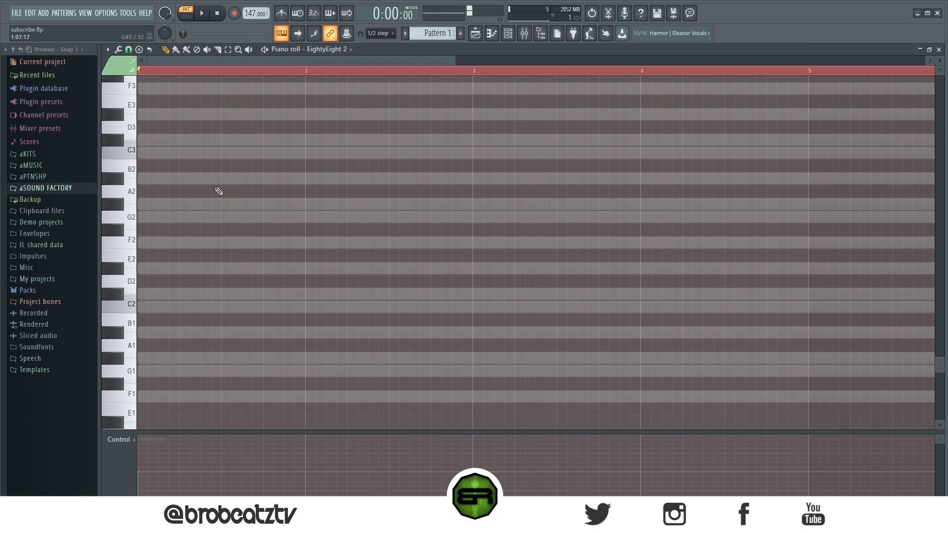
{"action": "left_click", "coordinate": [196, 243]}
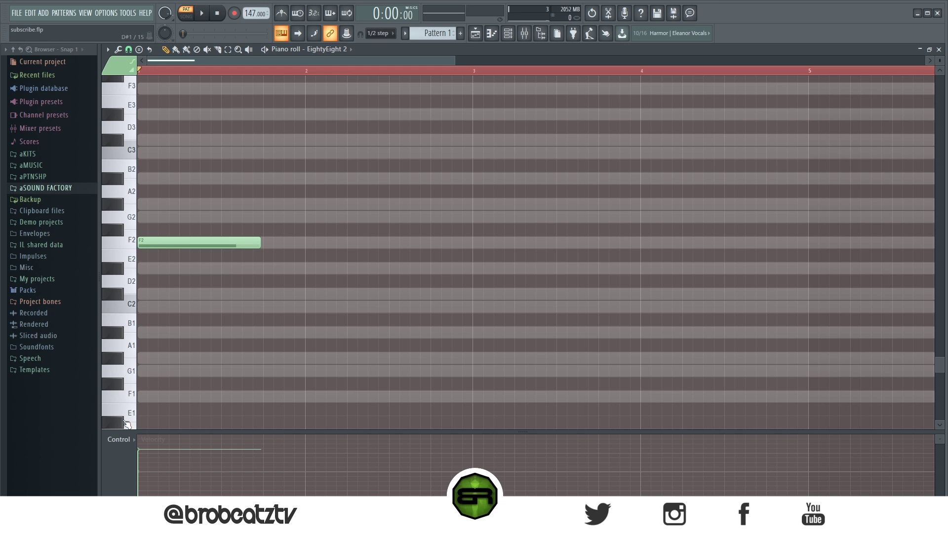
{"action": "scroll", "coordinate": [228, 314], "scroll_direction": "up", "scroll_amount": 3}
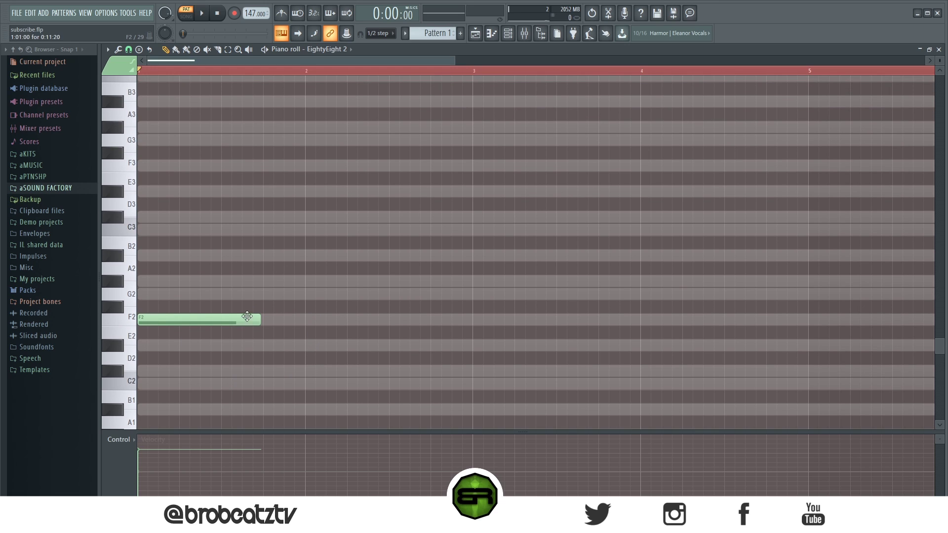
{"action": "left_click_drag", "start_coordinate": [262, 324], "coordinate": [346, 333]}
{"action": "left_click_drag", "start_coordinate": [352, 230], "coordinate": [475, 368], "text": "ctrl"}
{"action": "left_click", "coordinate": [144, 320]}
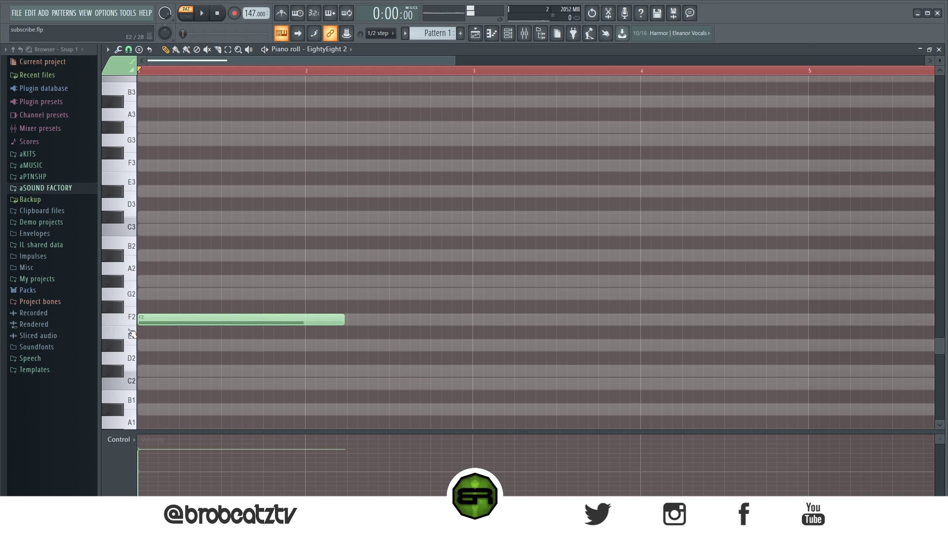
Step: Add a G2 note at 2:05:00, directly after the F2 note, and shorten it to finish just before bar 3
{"action": "left_click", "coordinate": [132, 296]}
{"action": "left_click", "coordinate": [349, 294]}
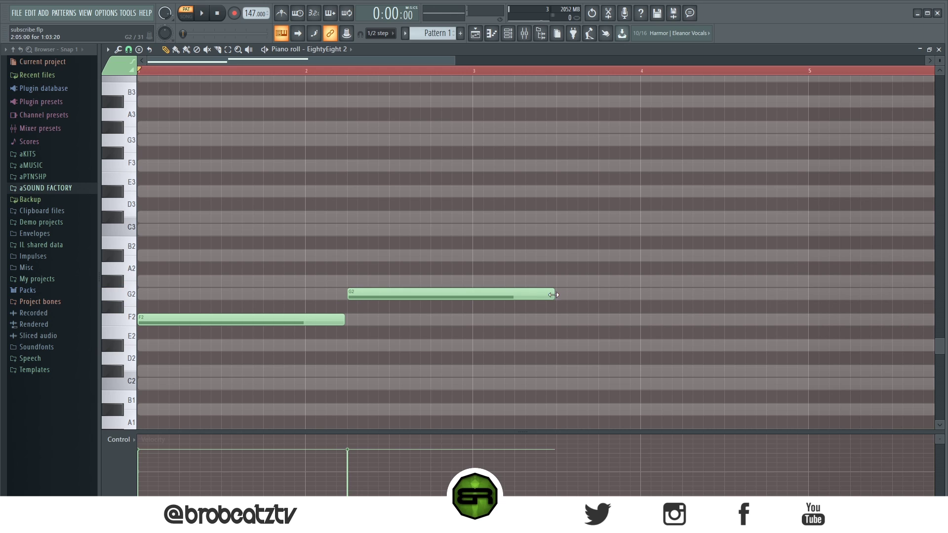
{"action": "left_click_drag", "start_coordinate": [554, 295], "coordinate": [469, 303]}
{"action": "key", "text": "ctrl+a"}
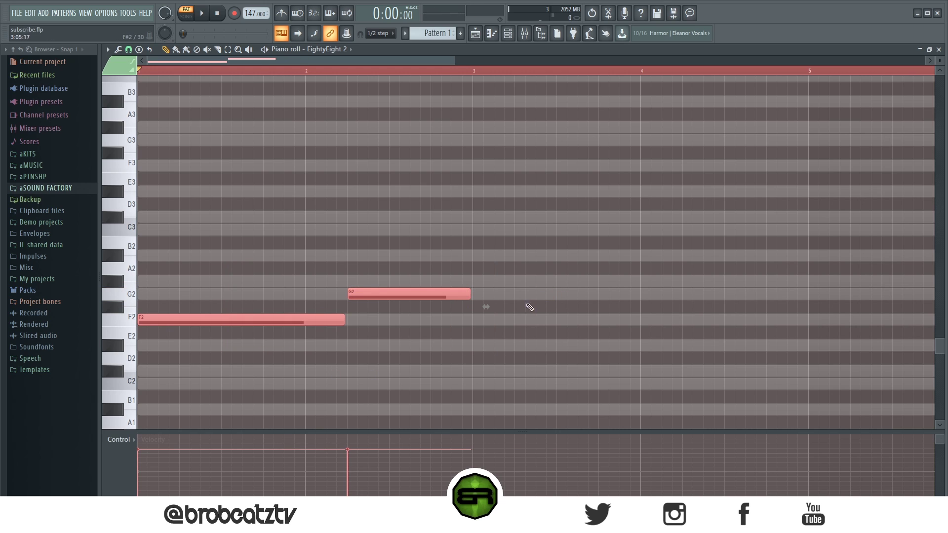
{"action": "key", "text": "ctrl+d"}
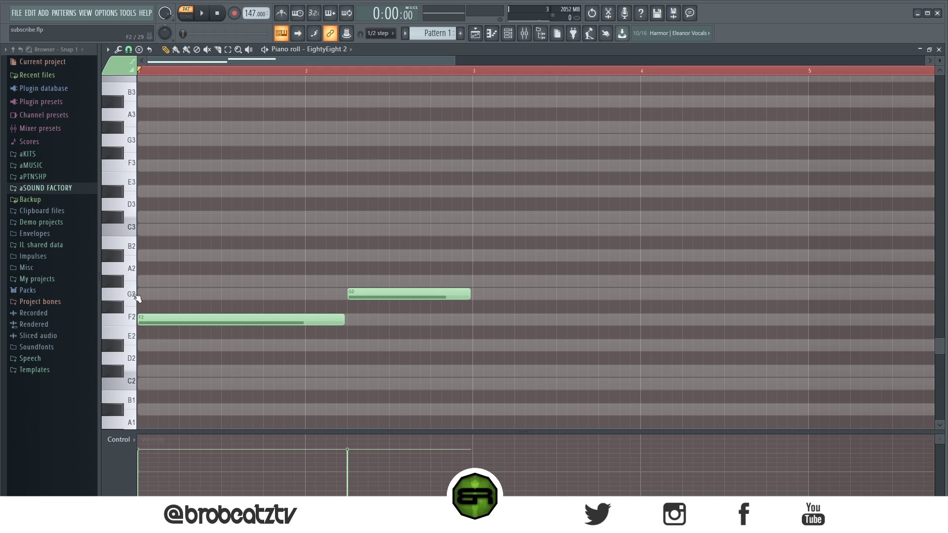
{"action": "scroll", "coordinate": [163, 288], "scroll_direction": "down", "scroll_amount": 3}
{"action": "scroll", "coordinate": [202, 267], "scroll_direction": "up", "scroll_amount": 1}
{"action": "key", "text": "ctrl+a"}
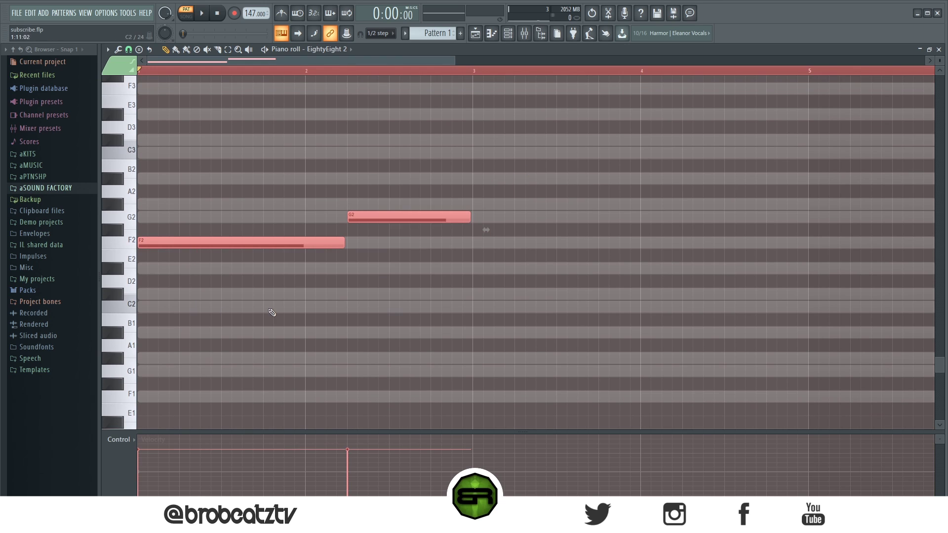
{"action": "key", "text": "ctrl+d"}
{"action": "left_click_drag", "start_coordinate": [493, 173], "coordinate": [228, 317]}
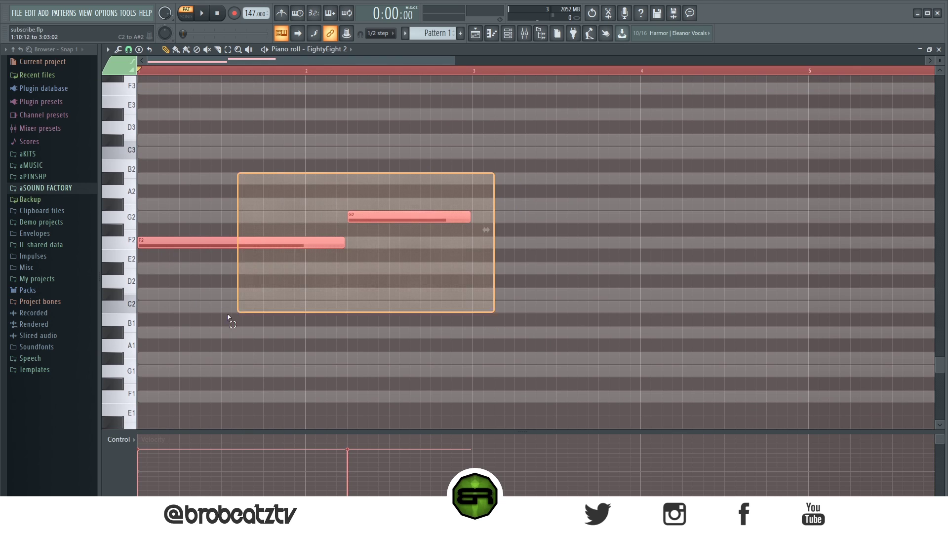
{"action": "key", "text": "ctrl+d"}
{"action": "left_click_drag", "start_coordinate": [469, 172], "coordinate": [222, 278]}
{"action": "key", "text": "ctrl+d"}
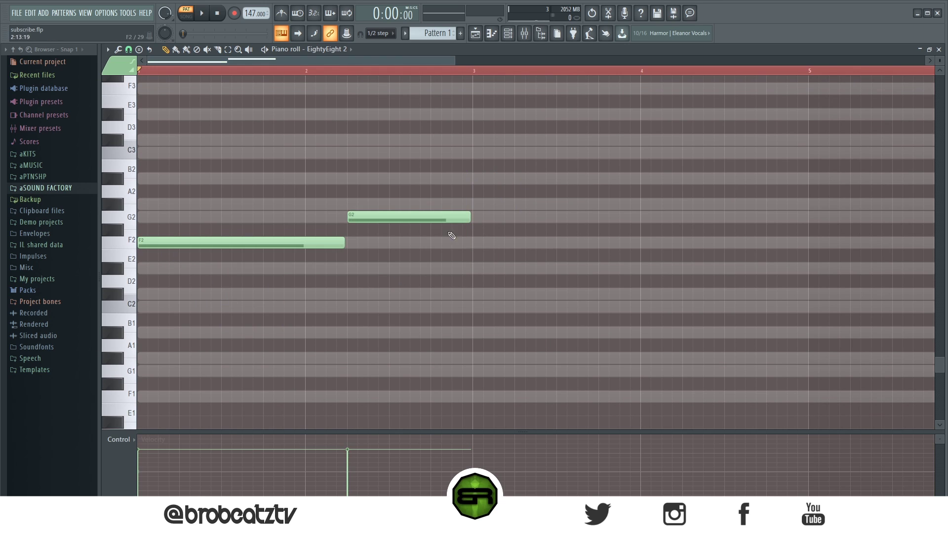
{"action": "left_click_drag", "start_coordinate": [475, 186], "coordinate": [138, 339]}
{"action": "key", "text": "ctrl+d"}
Step: Add a long C#2 note at the start of bar 3 and a shorter D#2 note at 4:05:00, and play the bassline
{"action": "key", "text": "space"}
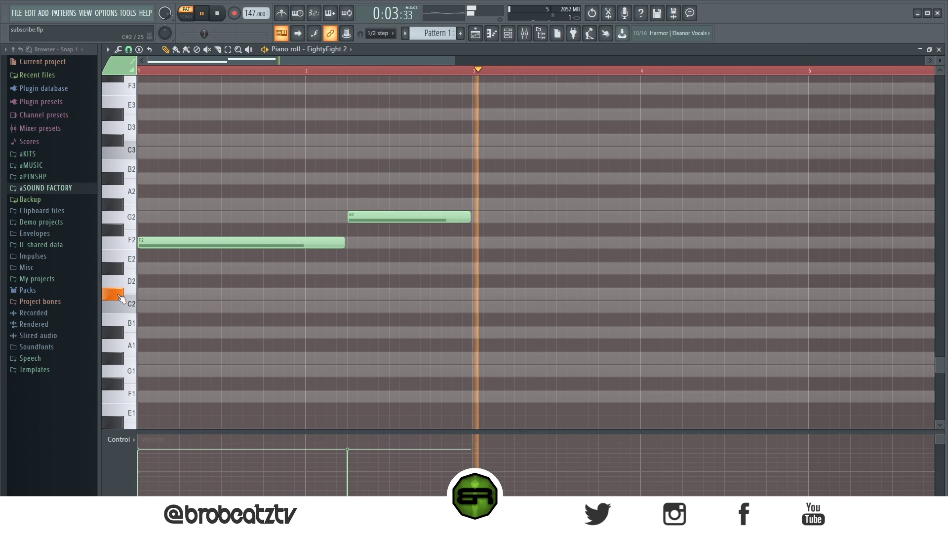
{"action": "key", "text": "space"}
{"action": "left_click", "coordinate": [470, 294]}
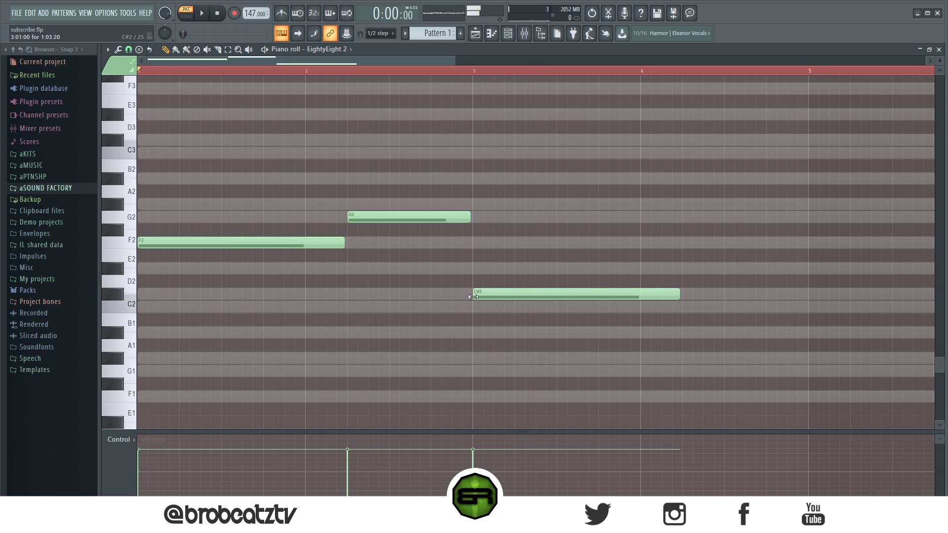
{"action": "left_click", "coordinate": [686, 269]}
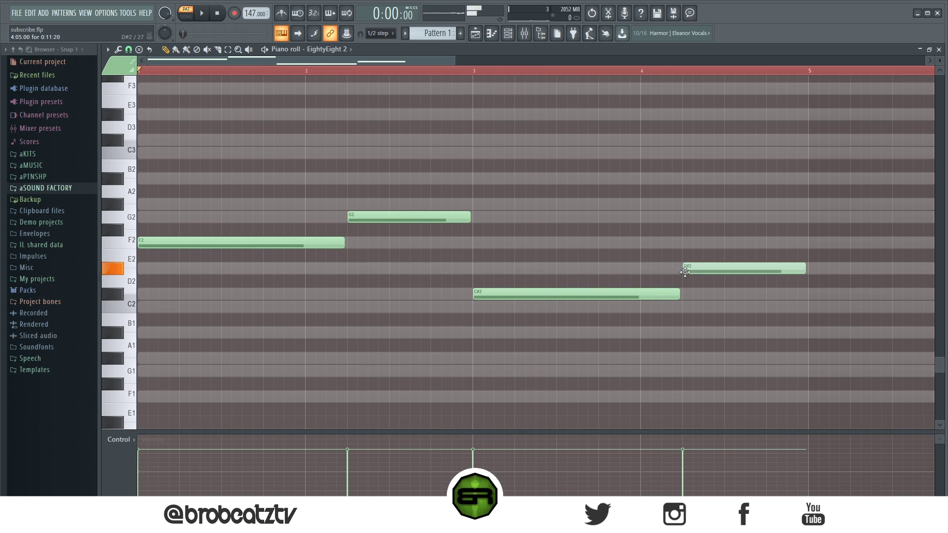
{"action": "key", "text": "space"}
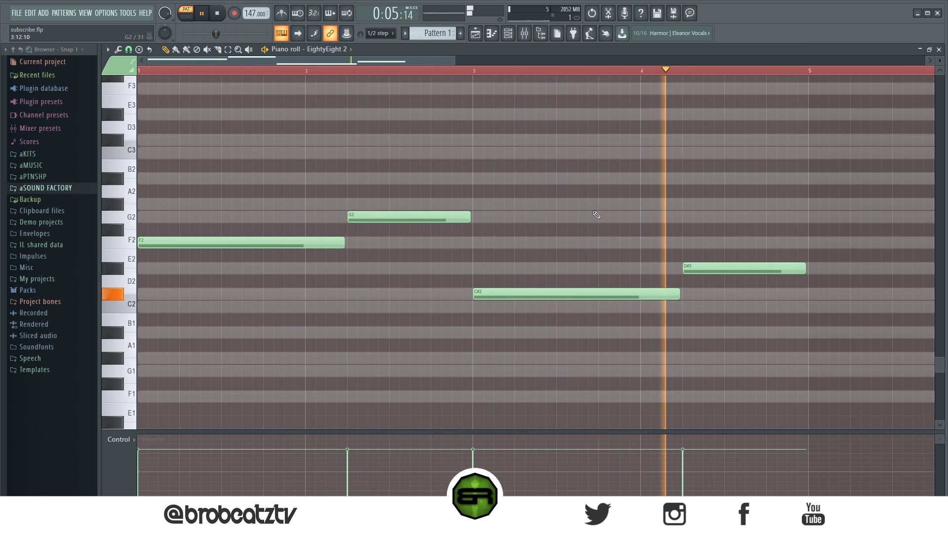
{"action": "key", "text": "space"}
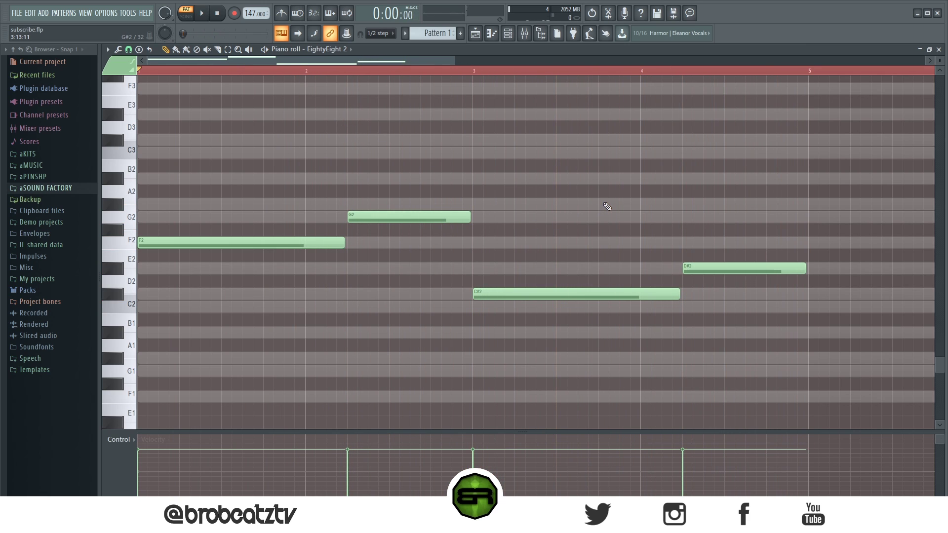
Step: Copy all four bass notes one octave up, slightly lower the velocity of the copies, and play the result
{"action": "left_click_drag", "start_coordinate": [825, 172], "coordinate": [159, 345]}
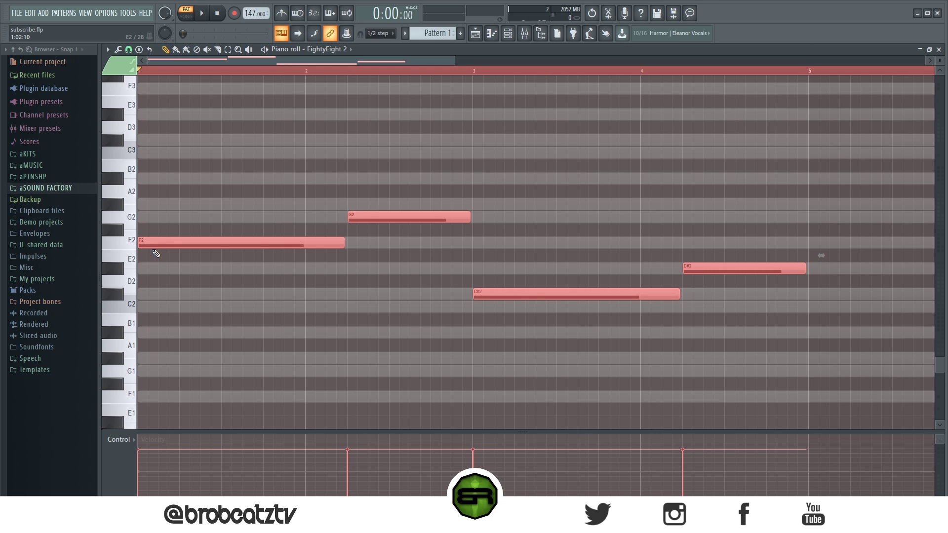
{"action": "mouse_move", "coordinate": [153, 243]}
{"action": "left_mouse_down", "text": "shift"}
{"action": "mouse_move", "coordinate": [197, 246]}
{"action": "mouse_move", "coordinate": [72, 235]}
{"action": "left_mouse_up", "text": "shift"}
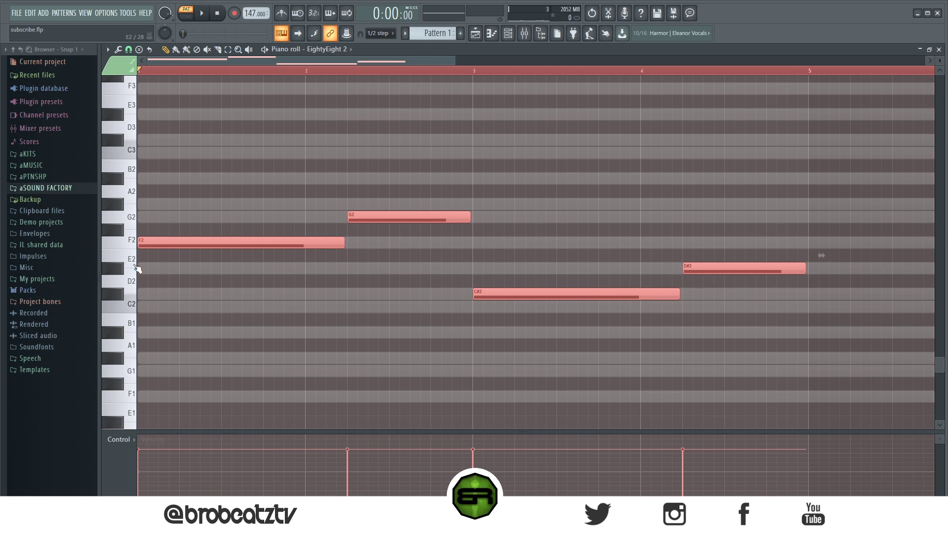
{"action": "key", "text": "ctrl+Up"}
{"action": "scroll", "coordinate": [473, 274], "scroll_direction": "up", "scroll_amount": 3}
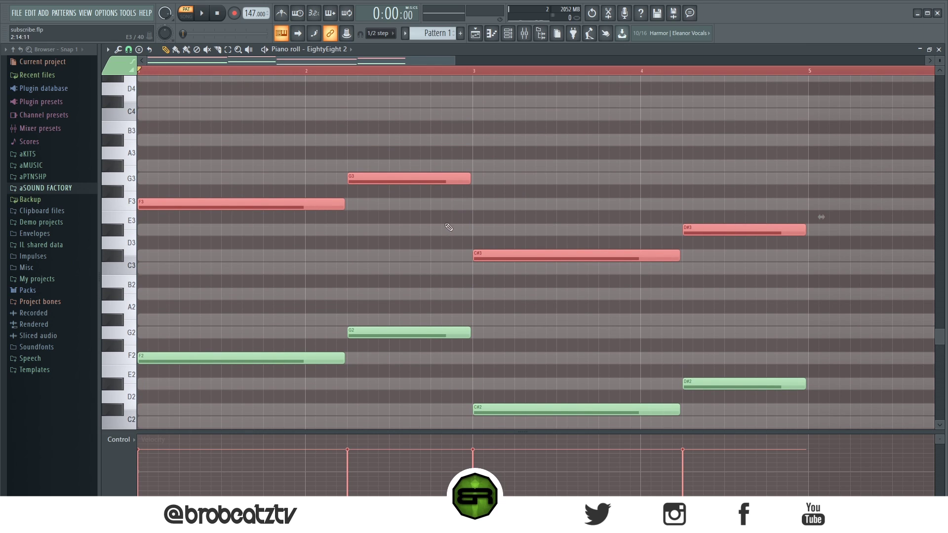
{"action": "scroll", "coordinate": [428, 237], "scroll_direction": "down", "scroll_amount": 2, "text": "alt"}
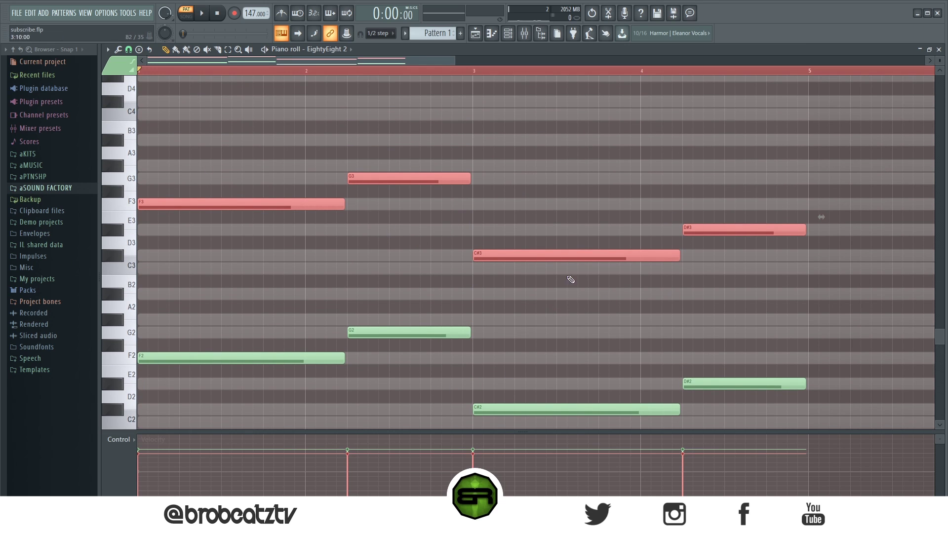
{"action": "key", "text": "space"}
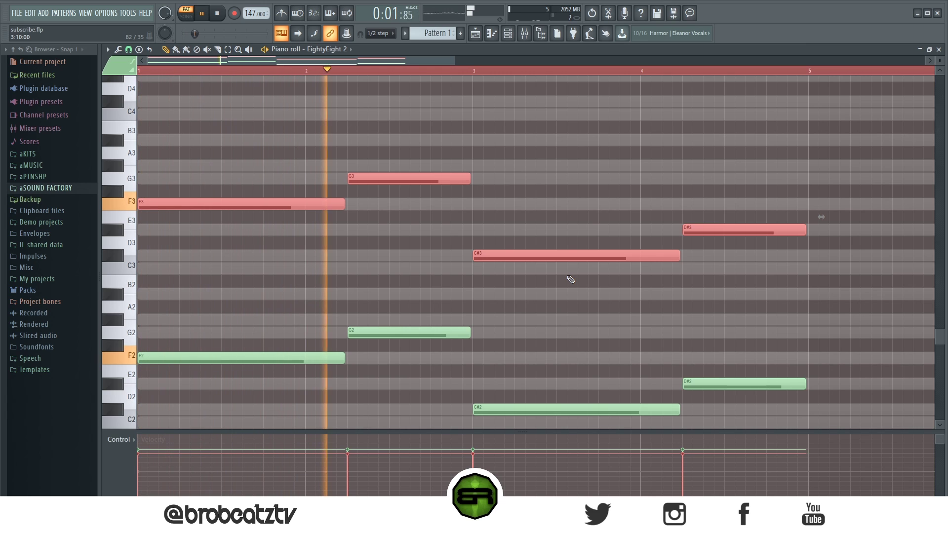
{"action": "key", "text": "ctrl+d"}
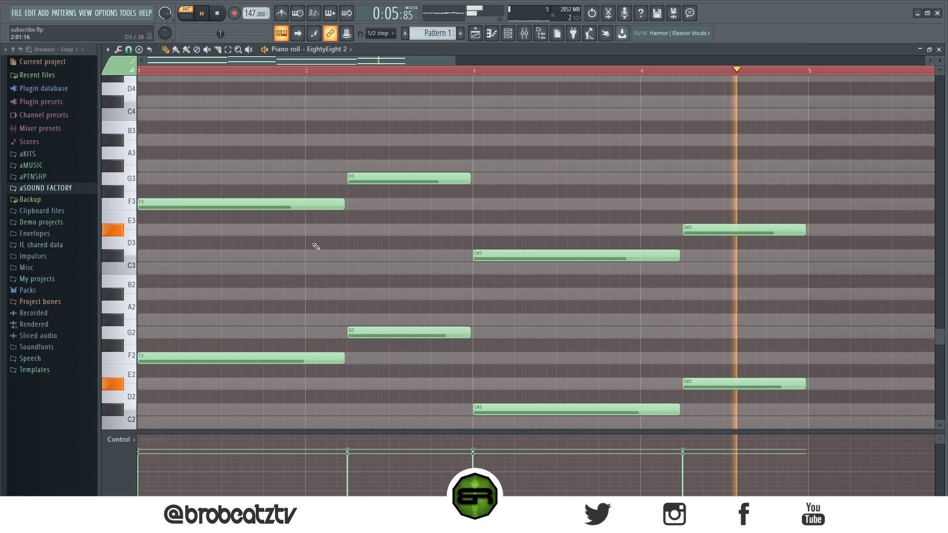
{"action": "key", "text": "space"}
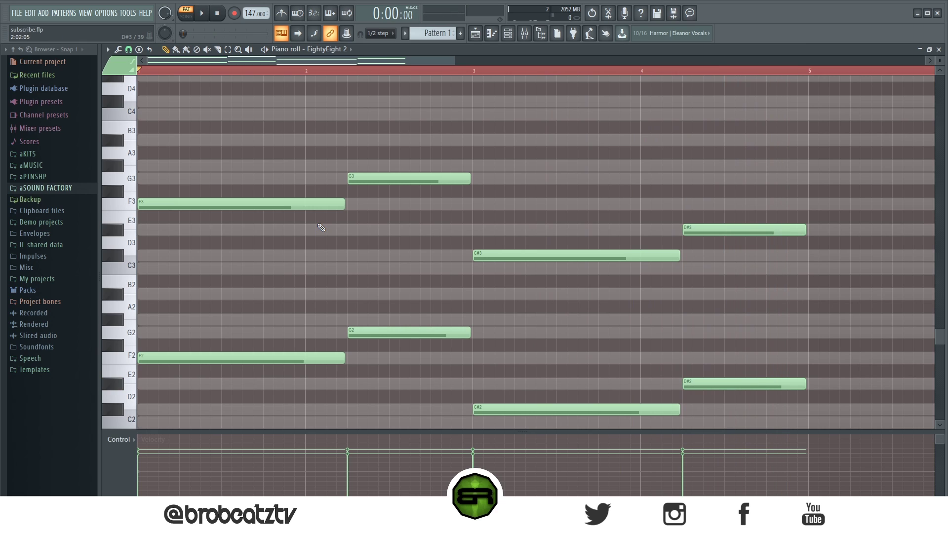
Step: Copy the F3 note at the start of bar 1 two octaves up to F5
{"action": "scroll", "coordinate": [273, 219], "scroll_direction": "up", "scroll_amount": 3}
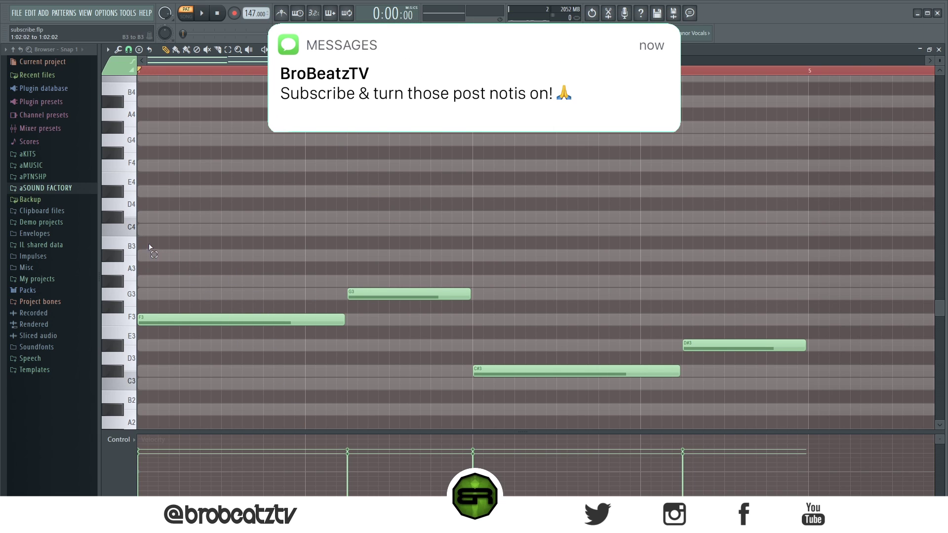
{"action": "left_click_drag", "start_coordinate": [149, 237], "coordinate": [240, 357]}
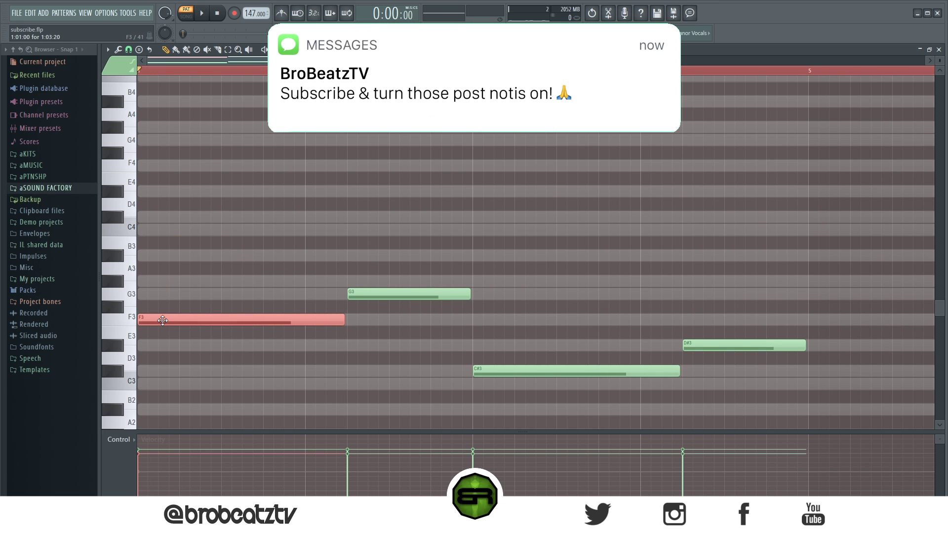
{"action": "key", "text": "ctrl+Up"}
{"action": "key", "text": "ctrl+Up"}
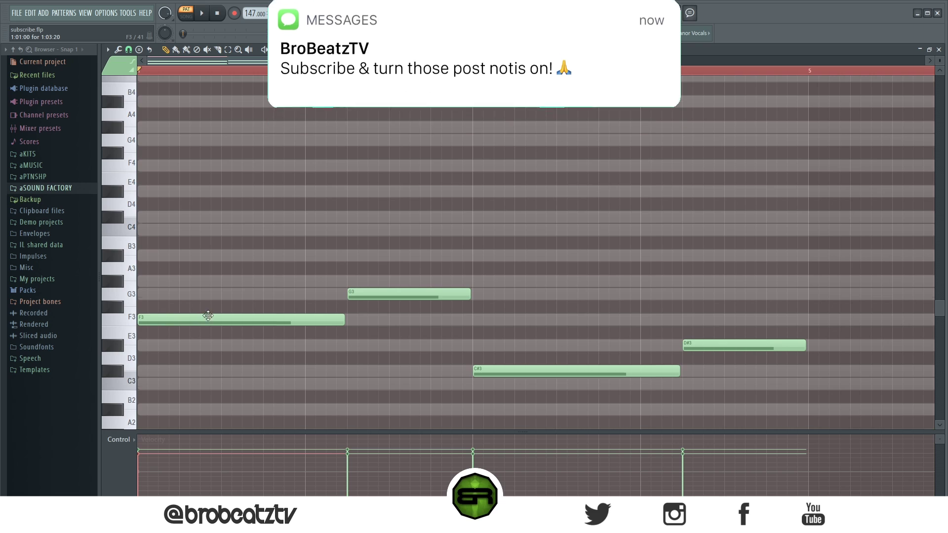
{"action": "scroll", "coordinate": [209, 316], "scroll_direction": "up", "scroll_amount": 4}
{"action": "key", "text": "ctrl+d"}
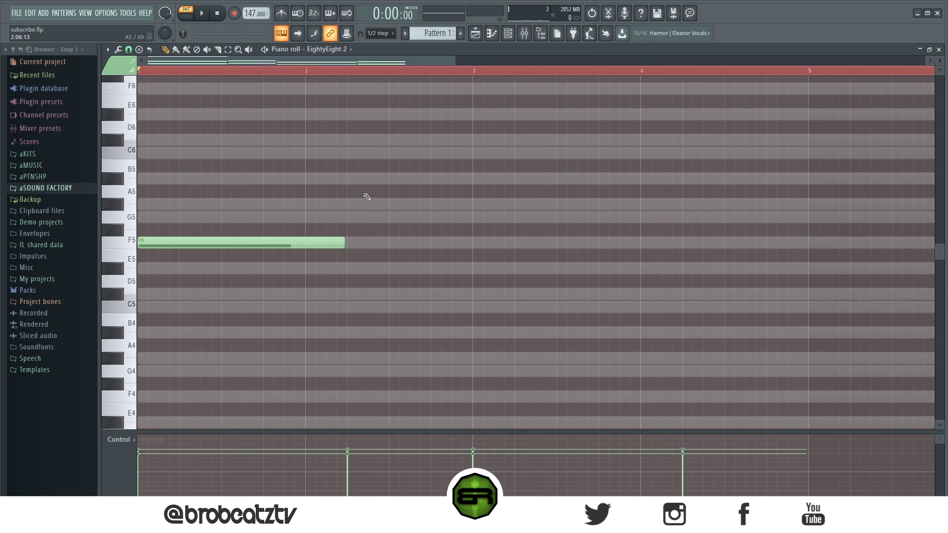
Step: Add G#5 and C6 notes above the F5 note to form a three-note chord at the start of bar 1
{"action": "scroll", "coordinate": [243, 203], "scroll_direction": "down", "scroll_amount": 6}
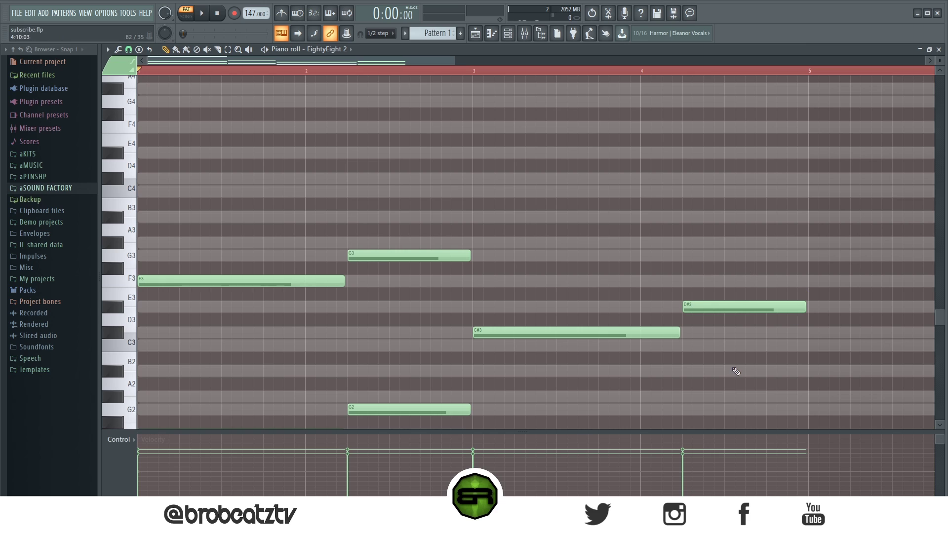
{"action": "scroll", "coordinate": [259, 296], "scroll_direction": "up", "scroll_amount": 8}
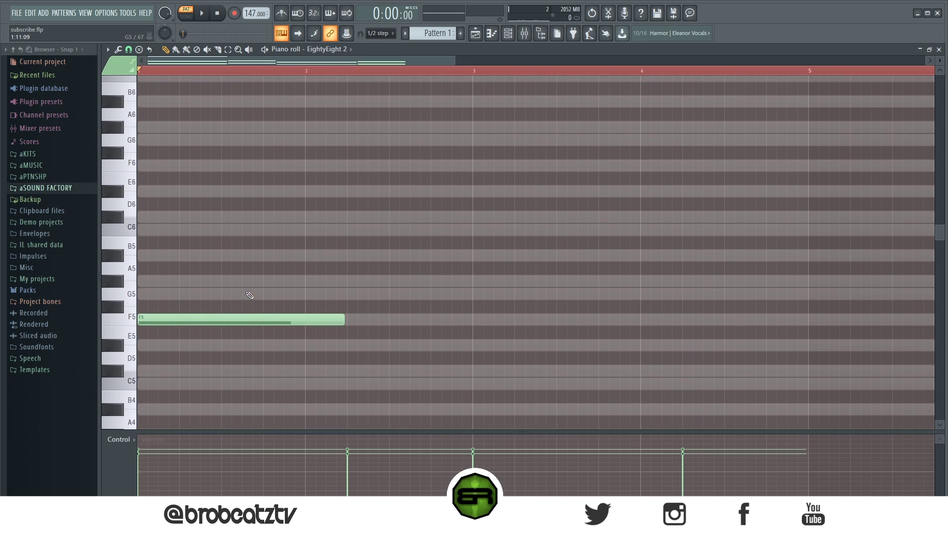
{"action": "left_click", "coordinate": [195, 319]}
{"action": "left_click", "coordinate": [161, 285]}
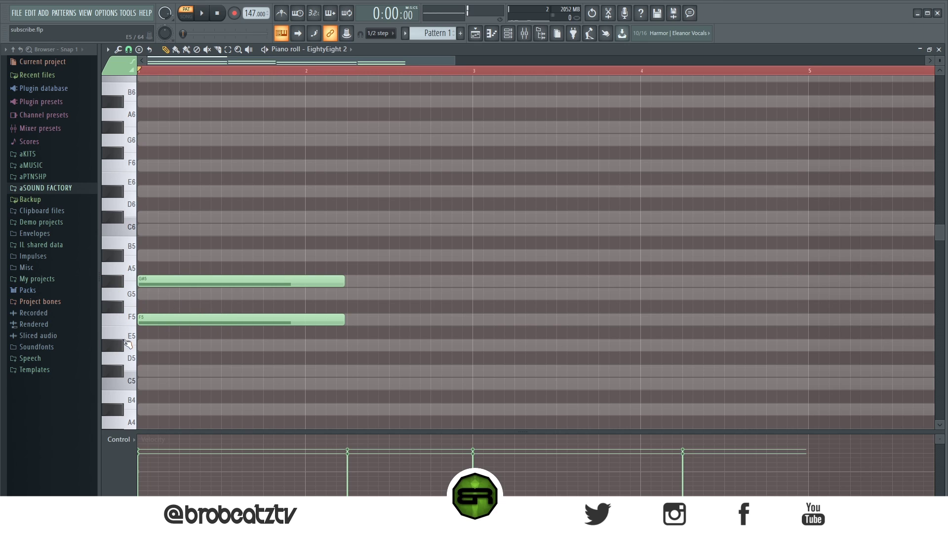
{"action": "left_click", "coordinate": [194, 232]}
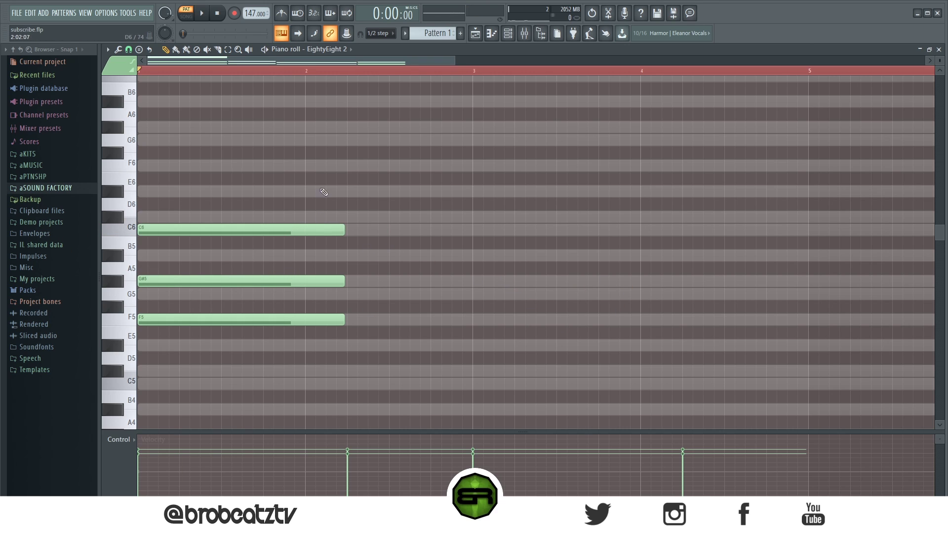
Step: Copy the C6 note of the first chord one octave down to C5
{"action": "left_click_drag", "start_coordinate": [353, 135], "coordinate": [257, 255]}
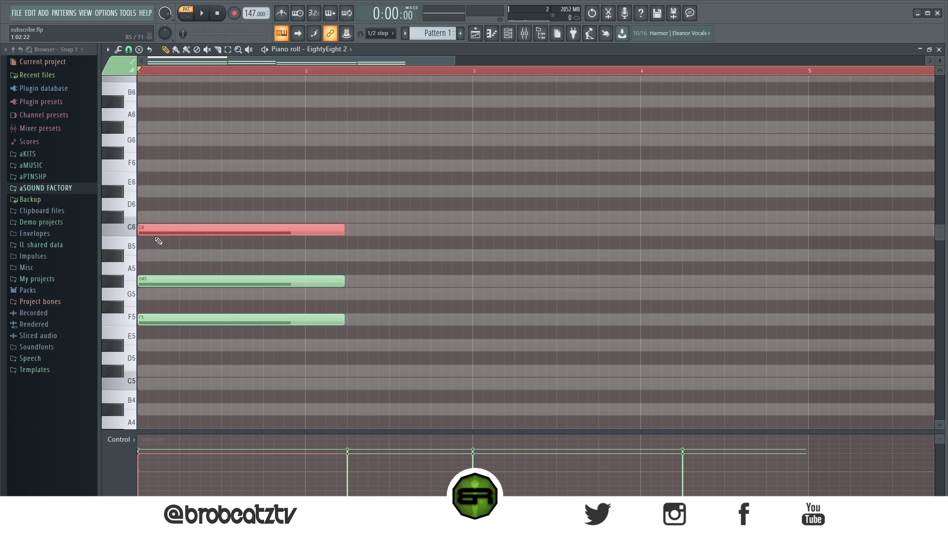
{"action": "mouse_move", "coordinate": [148, 229]}
{"action": "left_mouse_down"}
{"action": "mouse_move", "coordinate": [262, 229]}
{"action": "mouse_move", "coordinate": [139, 229]}
{"action": "left_mouse_up"}
{"action": "key", "text": "ctrl+Down"}
{"action": "left_click", "coordinate": [501, 281], "text": "ctrl"}
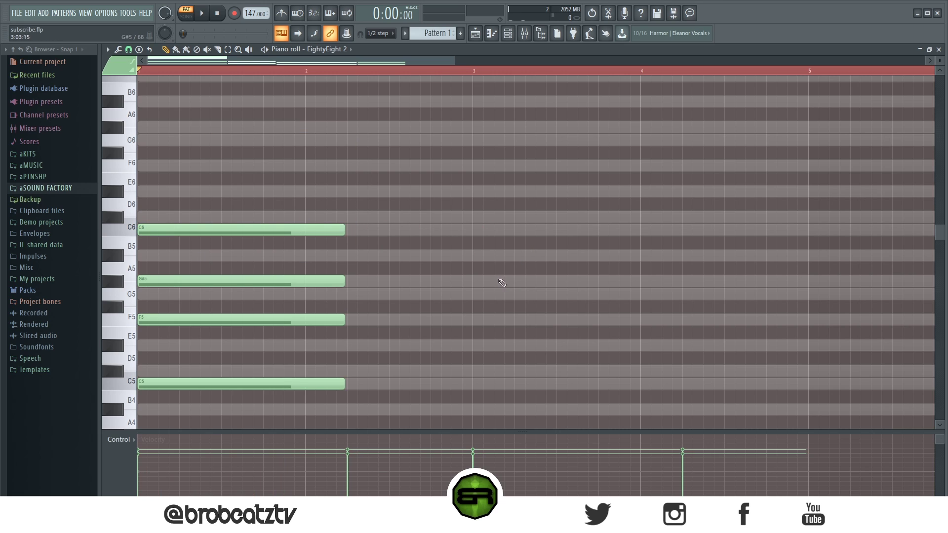
{"action": "scroll", "coordinate": [493, 272], "scroll_direction": "down", "scroll_amount": 3}
{"action": "scroll", "coordinate": [337, 265], "scroll_direction": "up", "scroll_amount": 2}
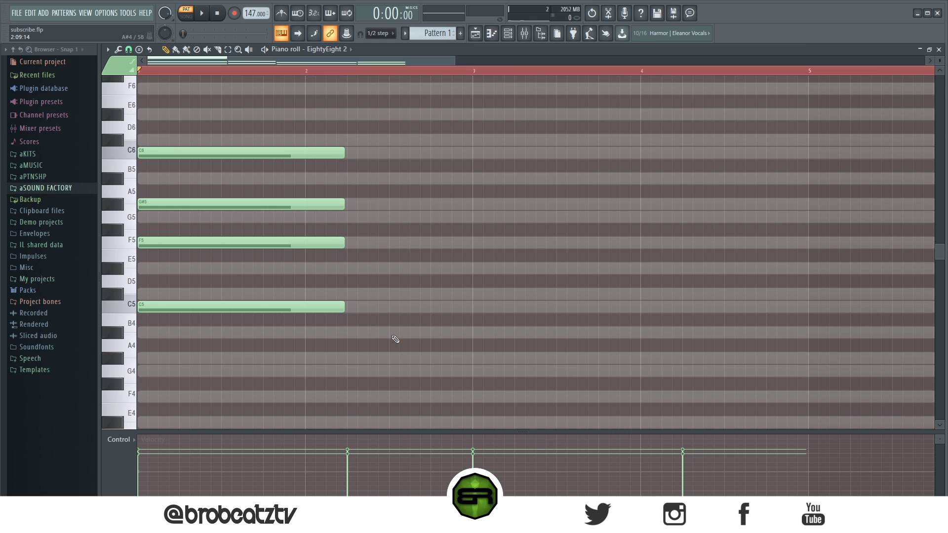
{"action": "left_click_drag", "start_coordinate": [383, 351], "coordinate": [141, 232]}
{"action": "mouse_move", "coordinate": [940, 60]}
{"action": "left_mouse_down"}
{"action": "mouse_move", "coordinate": [939, 93]}
{"action": "mouse_move", "coordinate": [940, 58]}
{"action": "left_mouse_up"}
{"action": "scroll", "coordinate": [509, 299], "scroll_direction": "up", "scroll_amount": 3}
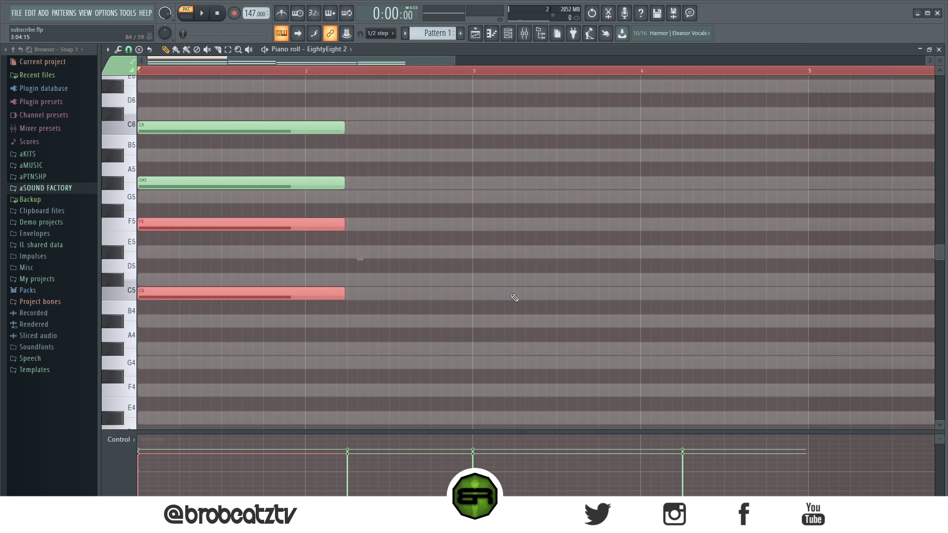
{"action": "left_click", "coordinate": [446, 319]}
{"action": "left_click_drag", "start_coordinate": [397, 316], "coordinate": [271, 381]}
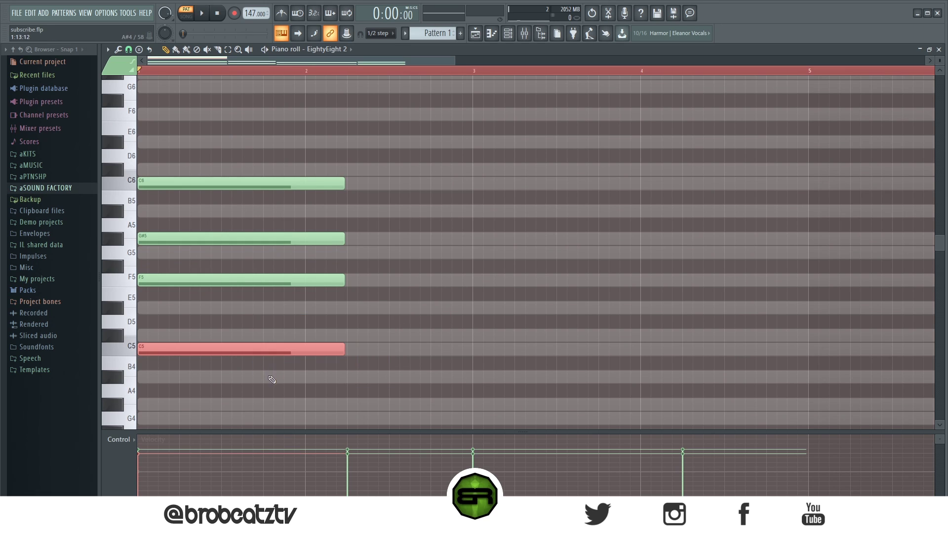
{"action": "left_click", "coordinate": [362, 368], "text": "ctrl"}
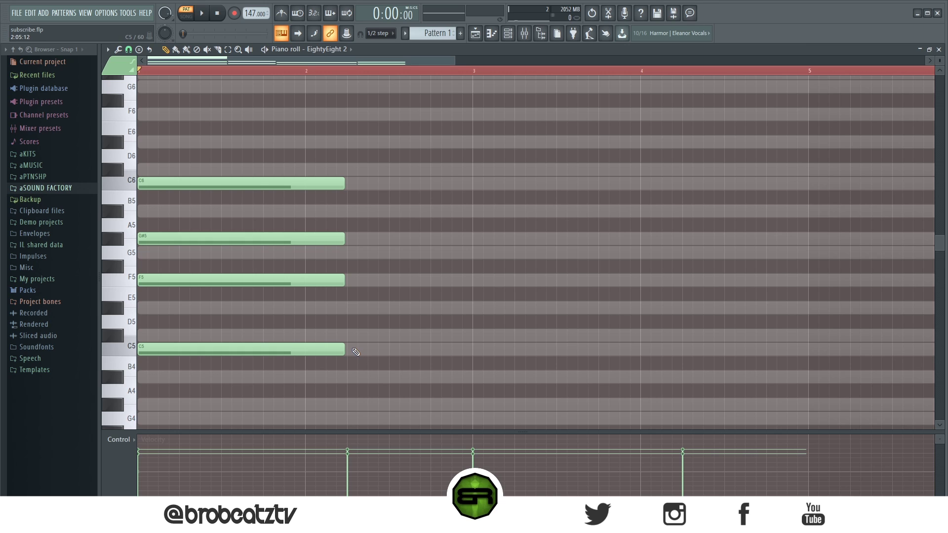
{"action": "left_click_drag", "start_coordinate": [377, 136], "coordinate": [200, 397]}
{"action": "left_click", "coordinate": [207, 393]}
{"action": "left_click", "coordinate": [355, 351]}
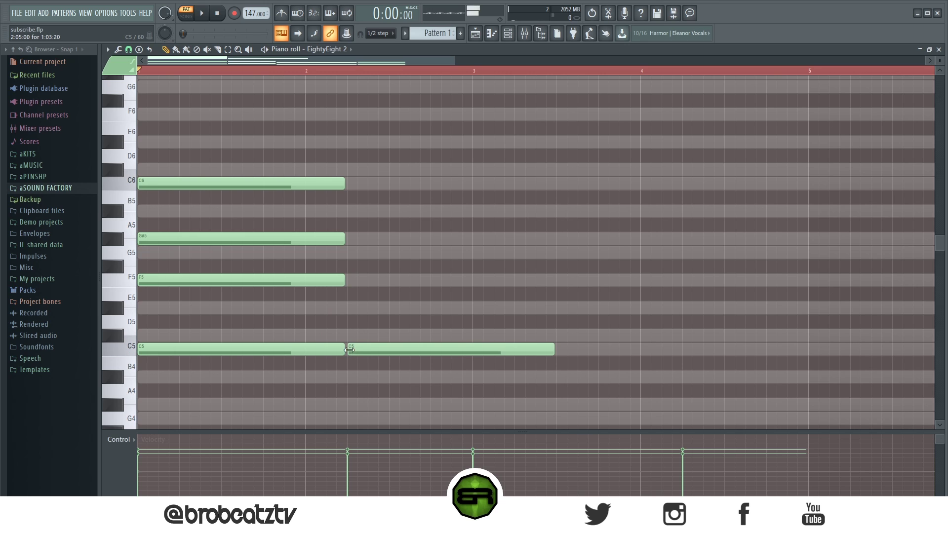
{"action": "right_click", "coordinate": [354, 347]}
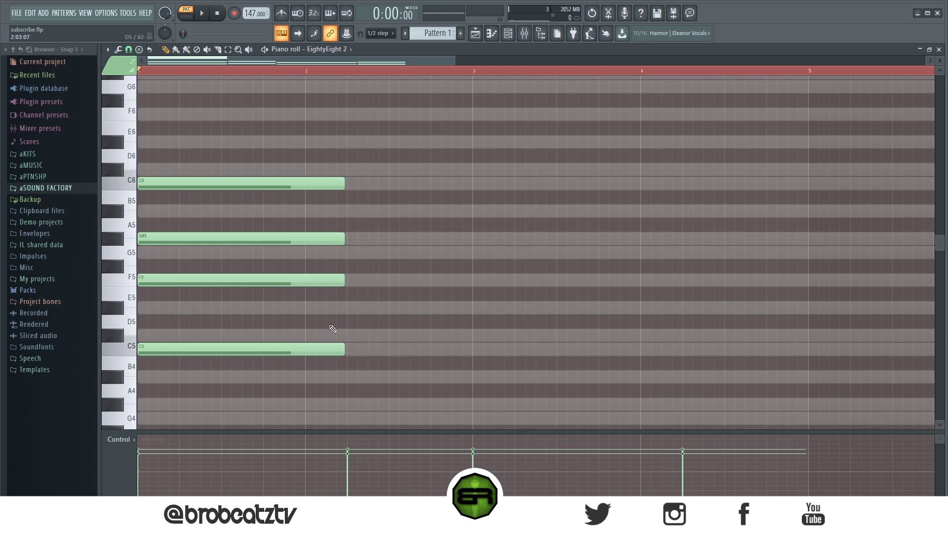
{"action": "left_click_drag", "start_coordinate": [300, 330], "coordinate": [281, 376], "text": "ctrl"}
{"action": "left_click", "coordinate": [355, 354]}
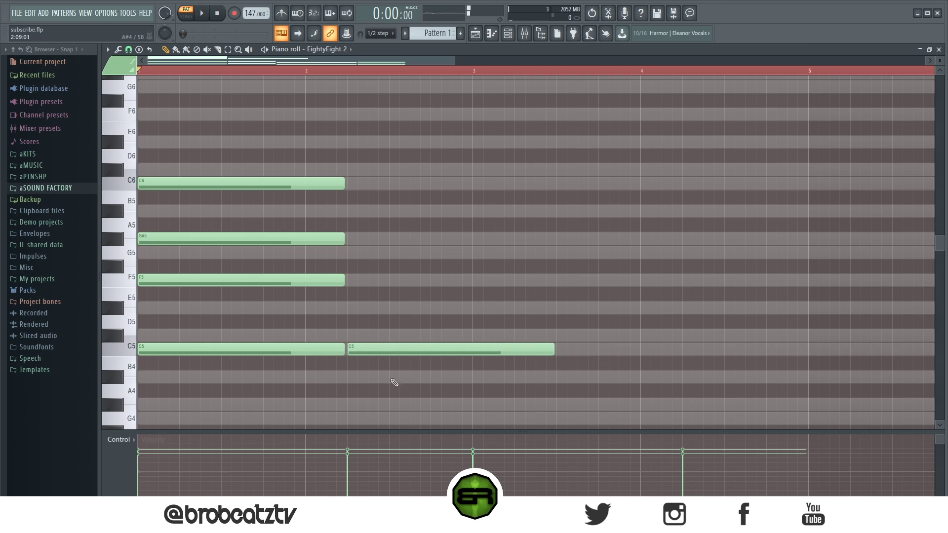
{"action": "left_click", "coordinate": [347, 308]}
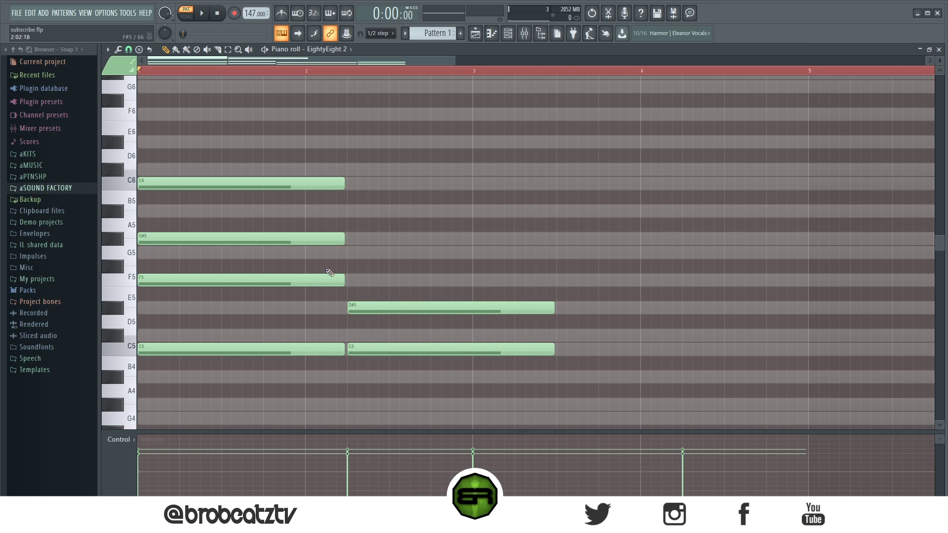
{"action": "mouse_move", "coordinate": [309, 274]}
{"action": "left_mouse_down"}
{"action": "mouse_move", "coordinate": [377, 328]}
{"action": "mouse_move", "coordinate": [366, 313]}
{"action": "mouse_move", "coordinate": [489, 316]}
{"action": "mouse_move", "coordinate": [360, 313]}
{"action": "mouse_move", "coordinate": [554, 338]}
{"action": "mouse_move", "coordinate": [434, 258]}
{"action": "mouse_move", "coordinate": [443, 243]}
{"action": "left_mouse_up"}
{"action": "right_click", "coordinate": [393, 304]}
{"action": "right_click", "coordinate": [393, 349]}
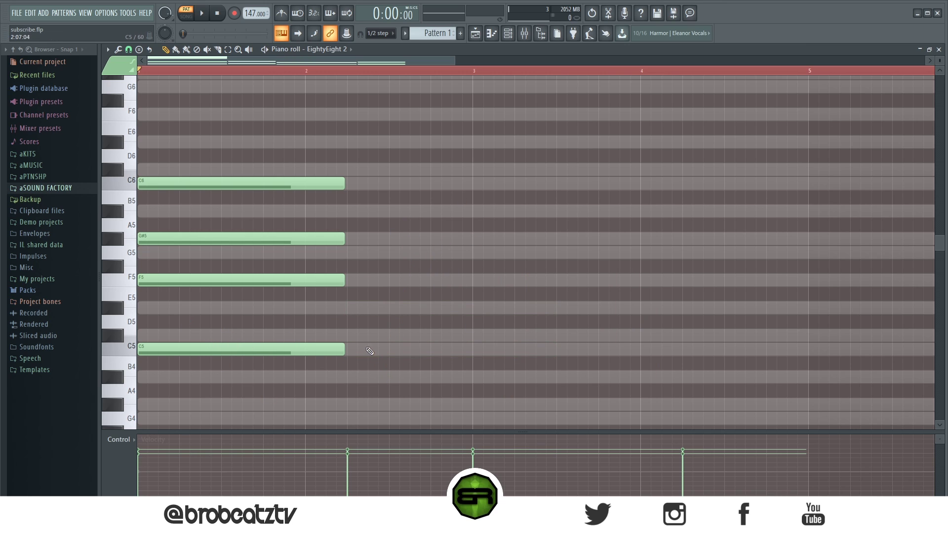
Step: Try stacking C5, D#5 and G5 notes over the first chord at bar 1, play the result, and delete them
{"action": "left_click", "coordinate": [349, 350]}
{"action": "left_click", "coordinate": [350, 307]}
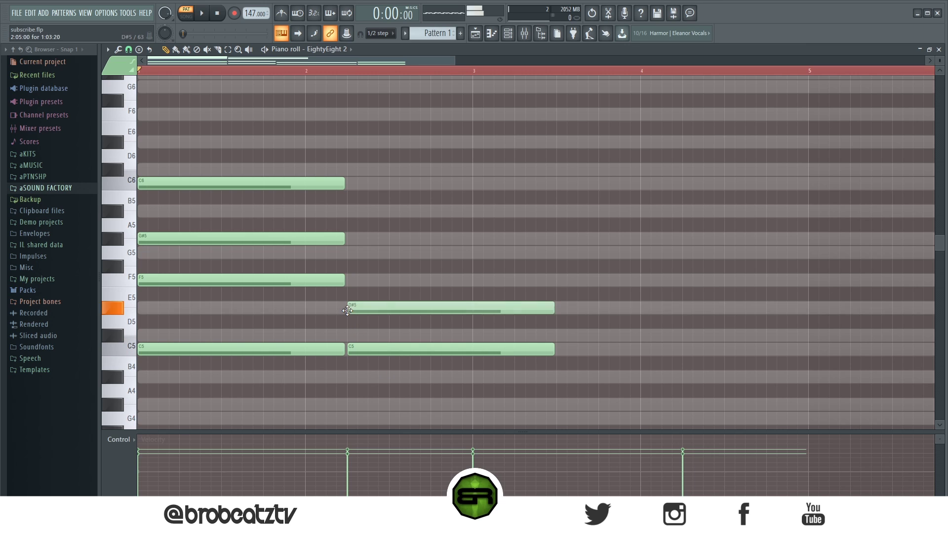
{"action": "left_click", "coordinate": [353, 252]}
{"action": "left_click_drag", "start_coordinate": [379, 349], "coordinate": [192, 350]}
{"action": "key", "text": "space"}
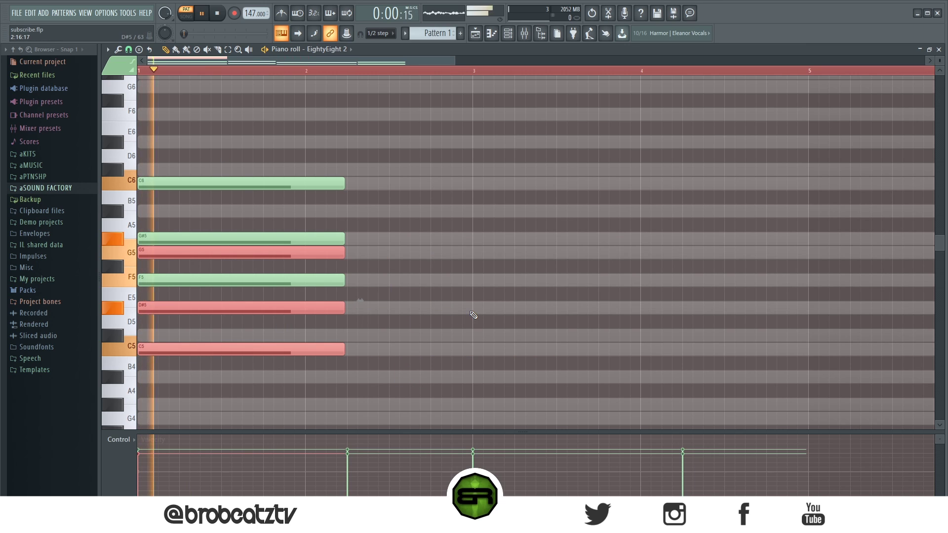
{"action": "key", "text": "space"}
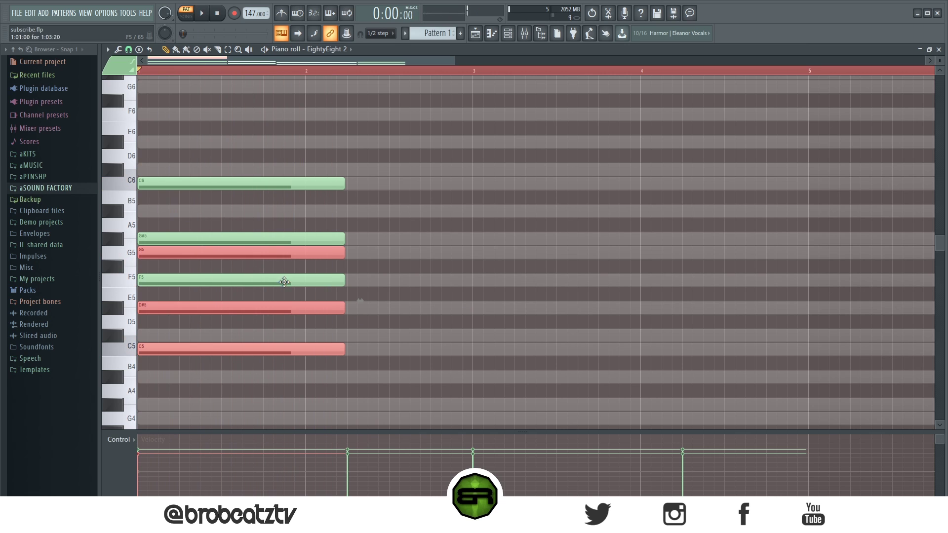
{"action": "key", "text": "Delete"}
Step: Copy the G3 bass note at 2:05:00 two octaves up to G5
{"action": "scroll", "coordinate": [513, 235], "scroll_direction": "down", "scroll_amount": 1}
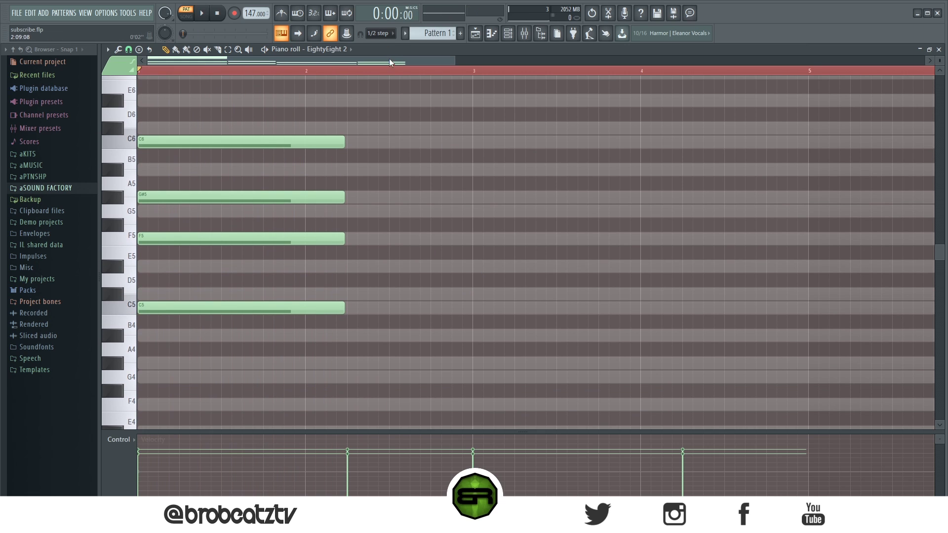
{"action": "scroll", "coordinate": [387, 62], "scroll_direction": "right", "scroll_amount": 1}
{"action": "scroll", "coordinate": [386, 63], "scroll_direction": "left", "scroll_amount": 1}
{"action": "scroll", "coordinate": [393, 205], "scroll_direction": "down", "scroll_amount": 1}
{"action": "scroll", "coordinate": [397, 208], "scroll_direction": "down", "scroll_amount": 5}
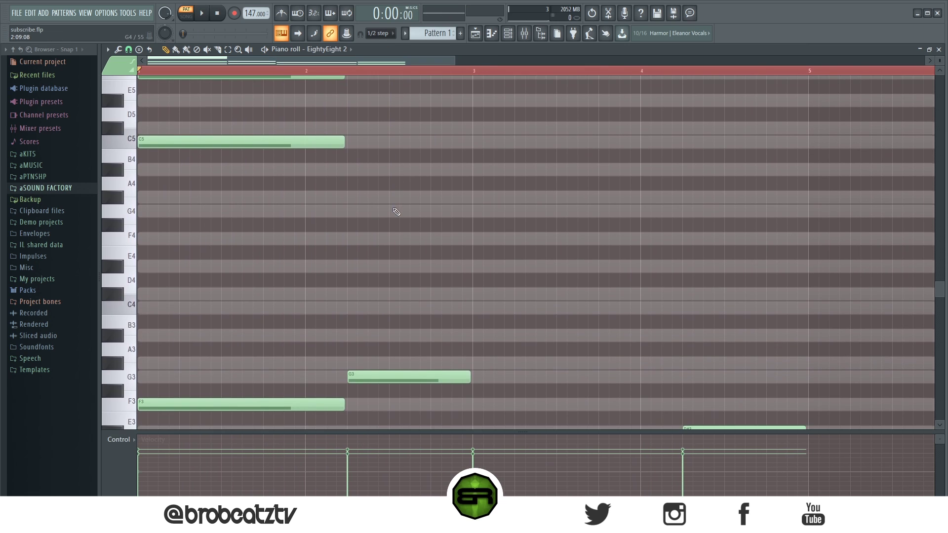
{"action": "scroll", "coordinate": [433, 298], "scroll_direction": "up", "scroll_amount": 1}
{"action": "scroll", "coordinate": [405, 321], "scroll_direction": "down", "scroll_amount": 1}
{"action": "left_click", "coordinate": [380, 295]}
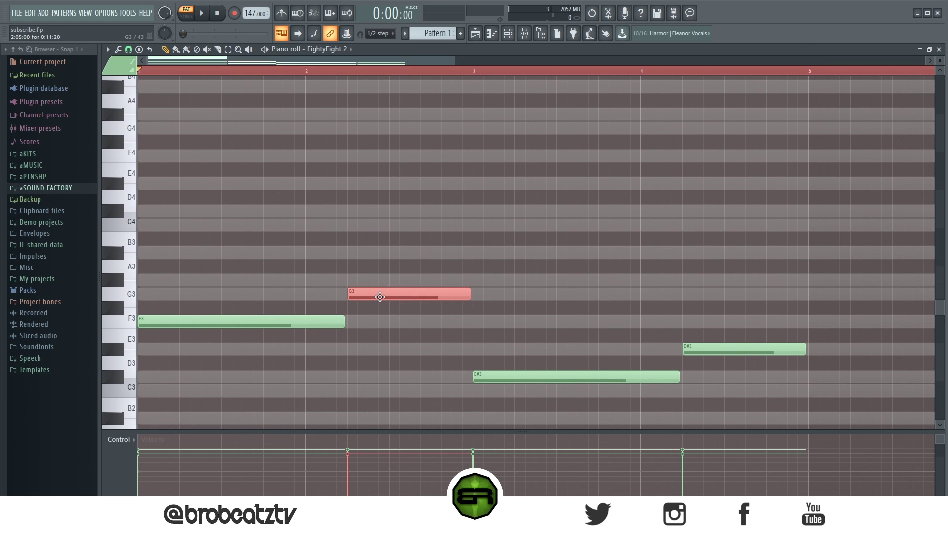
{"action": "key", "text": "ctrl+Up"}
{"action": "key", "text": "ctrl+Up"}
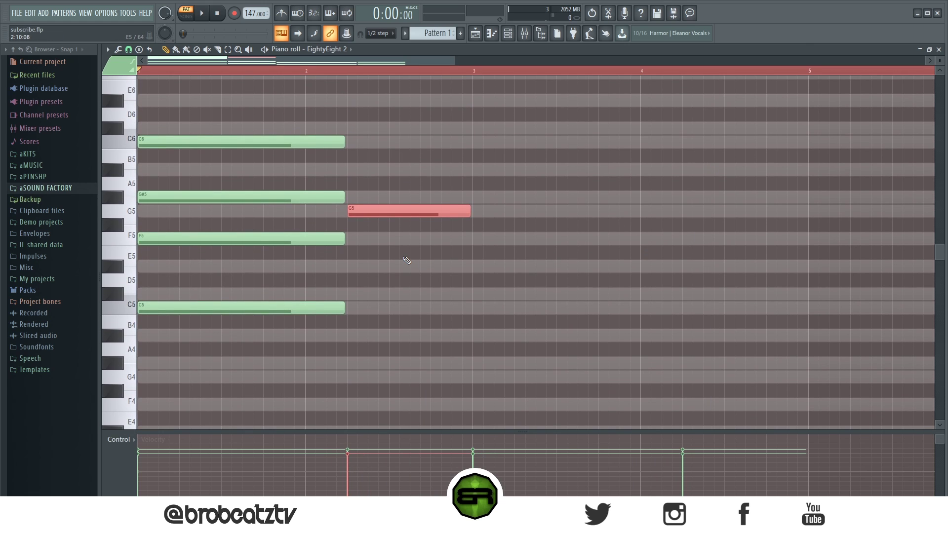
{"action": "scroll", "coordinate": [406, 260], "scroll_direction": "up", "scroll_amount": 1}
{"action": "key", "text": "ctrl+d"}
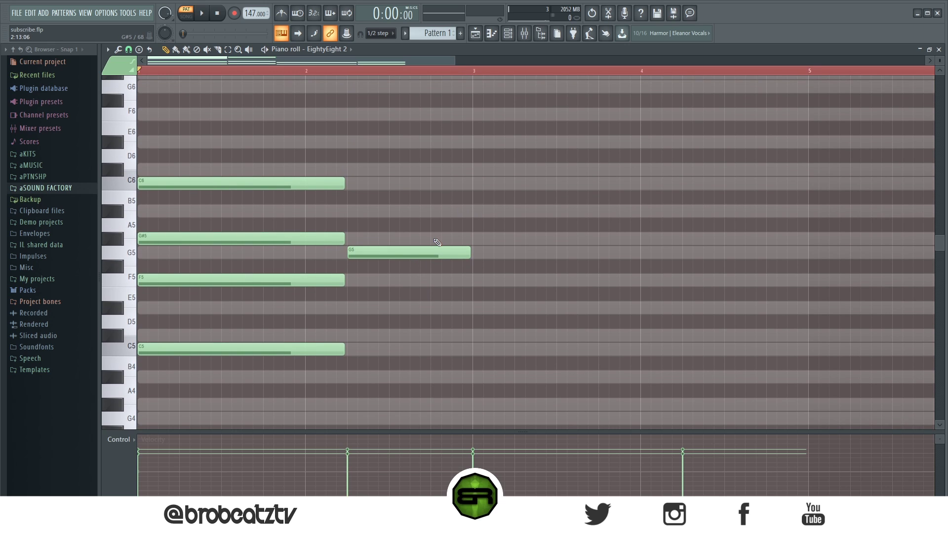
Step: Add A#5 and C#6 notes above the G5 note at 2:05:00 and play from late in bar 1
{"action": "left_click", "coordinate": [353, 212]}
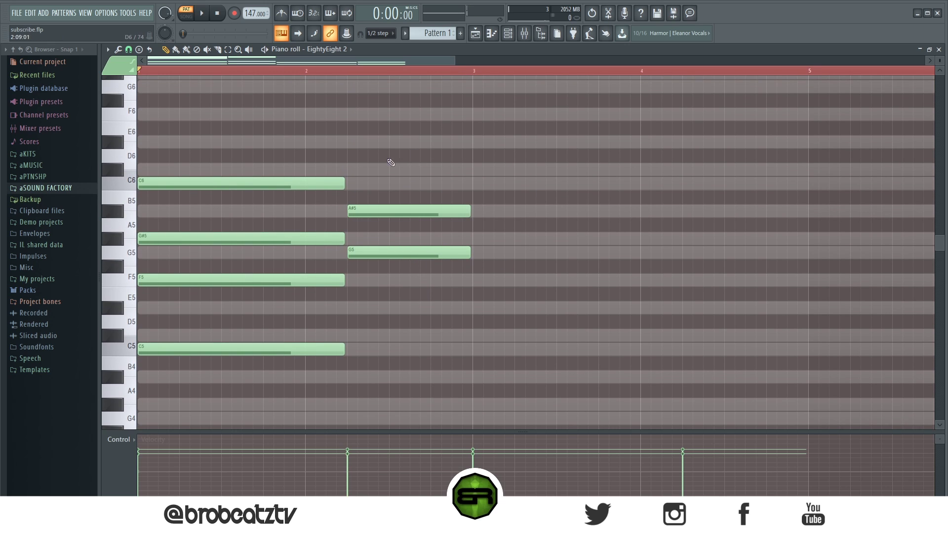
{"action": "left_click", "coordinate": [353, 170]}
{"action": "left_click", "coordinate": [272, 72]}
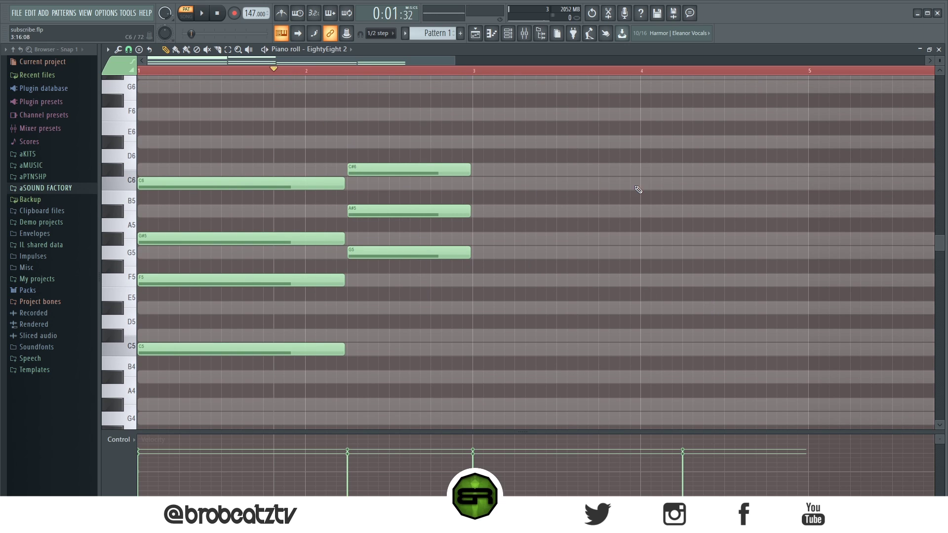
{"action": "key", "text": "space"}
{"action": "key", "text": "space"}
Step: Try an F6 note at the top of the second chord, delete it, and put C#6 back
{"action": "left_click_drag", "start_coordinate": [398, 136], "coordinate": [473, 189]}
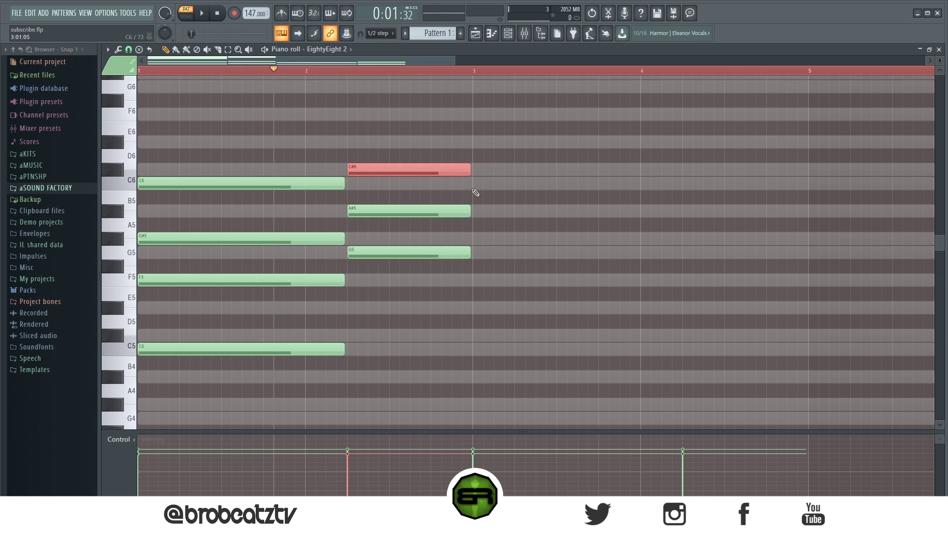
{"action": "left_click", "coordinate": [434, 194], "text": "ctrl"}
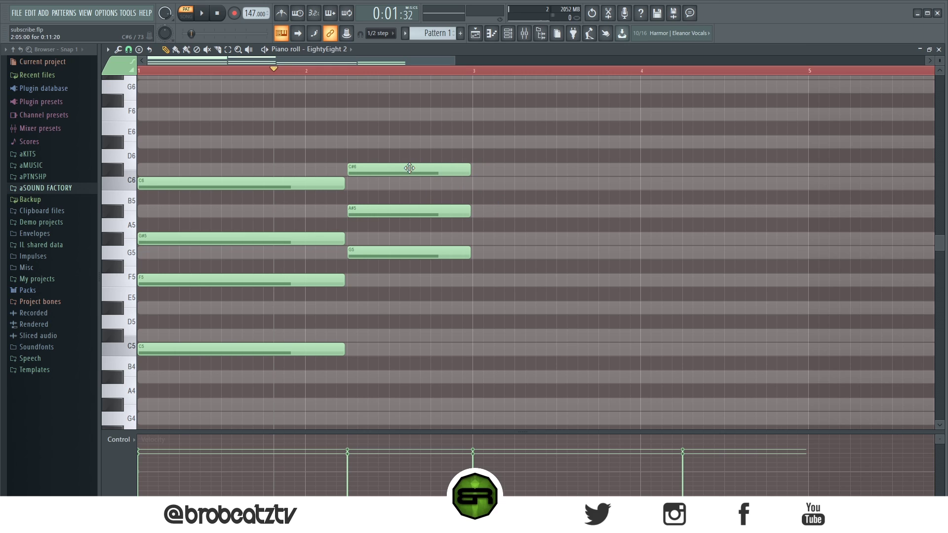
{"action": "left_click", "coordinate": [352, 114]}
{"action": "right_click", "coordinate": [379, 168]}
{"action": "right_click", "coordinate": [383, 114]}
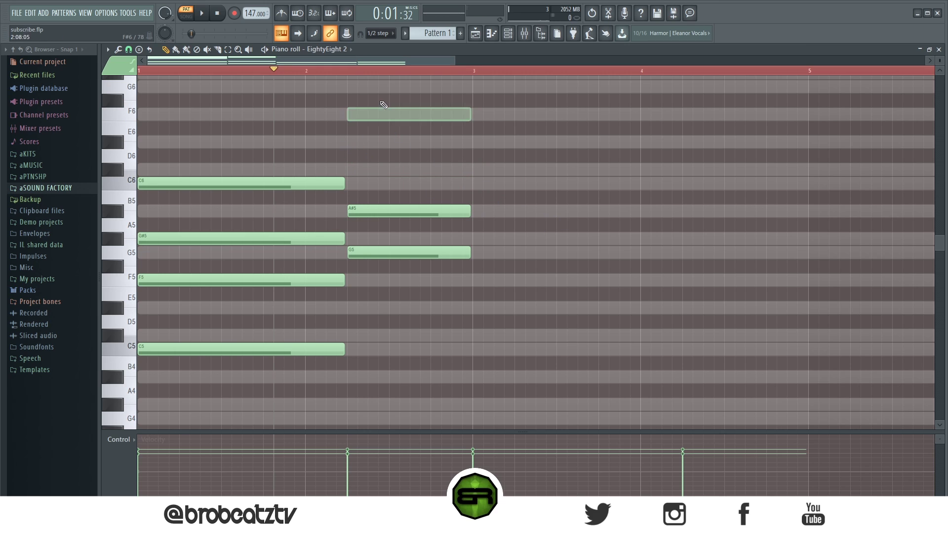
{"action": "left_click", "coordinate": [351, 169]}
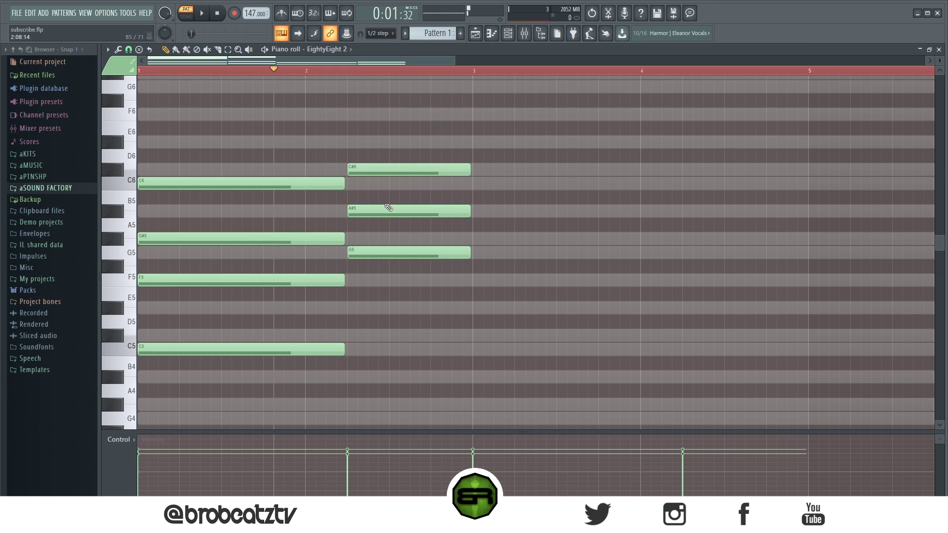
Step: Replace the second chord's C#6 note with D#6 and play the result
{"action": "left_click", "coordinate": [348, 143]}
{"action": "right_click", "coordinate": [365, 169]}
{"action": "key", "text": "space"}
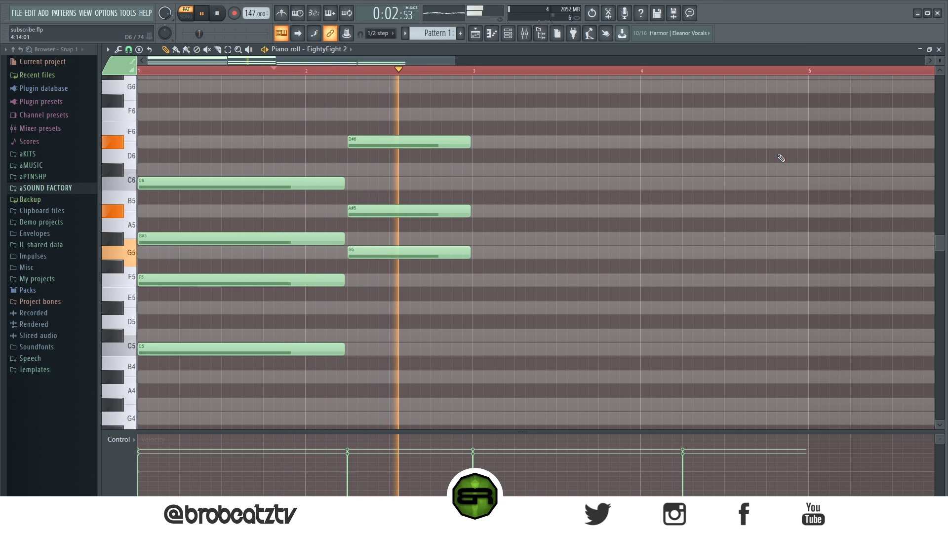
{"action": "key", "text": "space"}
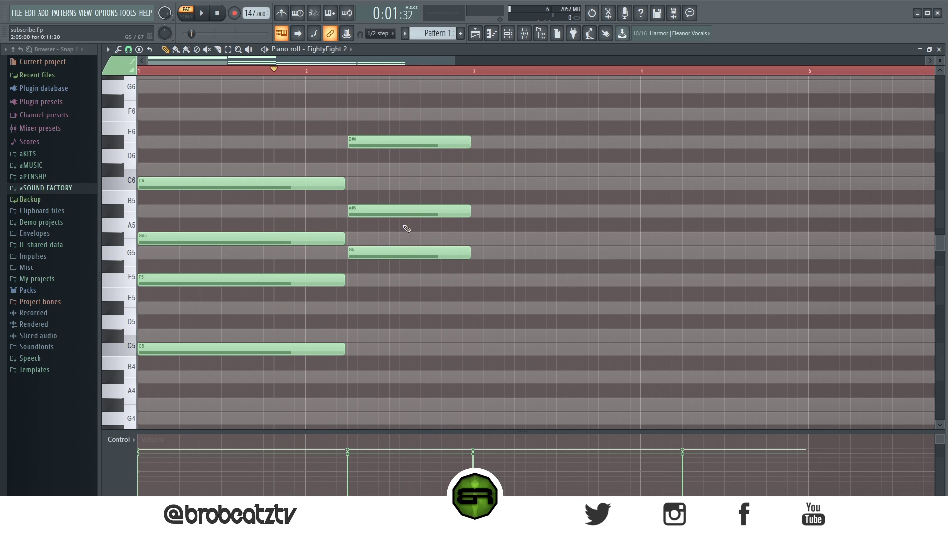
Step: Copy the D#6 note one octave down to D#5, and delete both D# notes and the A#5 from the second chord
{"action": "left_click_drag", "start_coordinate": [310, 122], "coordinate": [487, 161]}
{"action": "mouse_move", "coordinate": [395, 143]}
{"action": "left_mouse_down"}
{"action": "mouse_move", "coordinate": [467, 154]}
{"action": "mouse_move", "coordinate": [400, 156]}
{"action": "left_mouse_up"}
{"action": "key", "text": "ctrl+Down"}
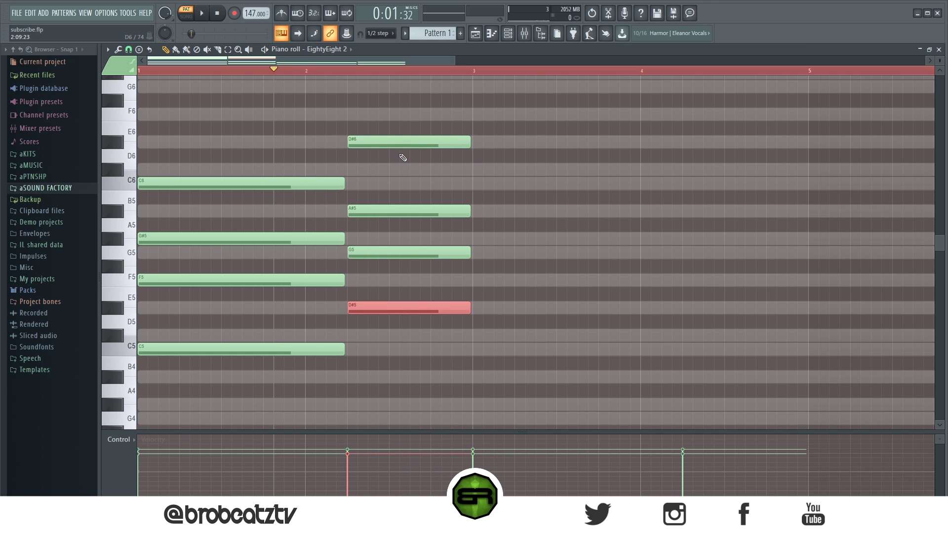
{"action": "right_click", "coordinate": [395, 307]}
{"action": "right_click", "coordinate": [430, 142]}
{"action": "right_click", "coordinate": [459, 211]}
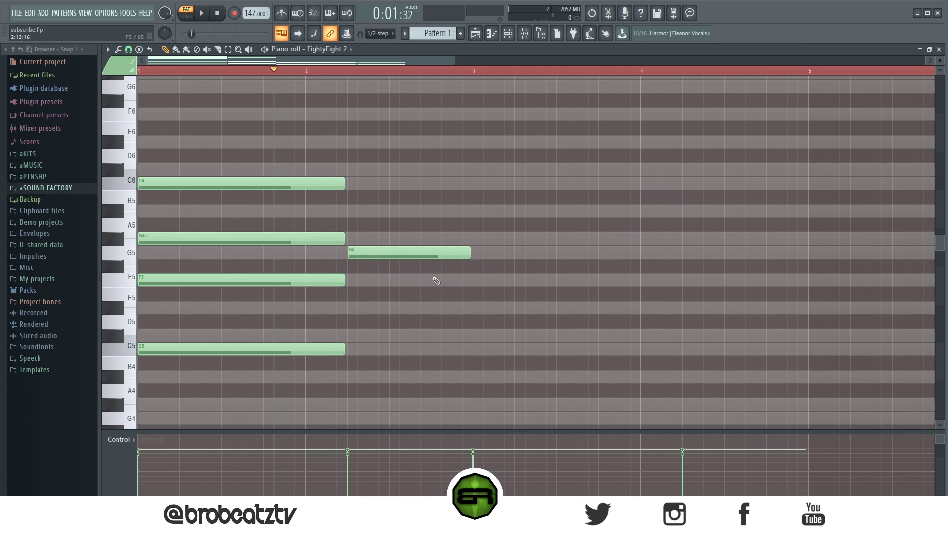
Step: Add an A#5 note above and a D#5 note below the G5 note at 2:05:00
{"action": "scroll", "coordinate": [420, 248], "scroll_direction": "down", "scroll_amount": 8}
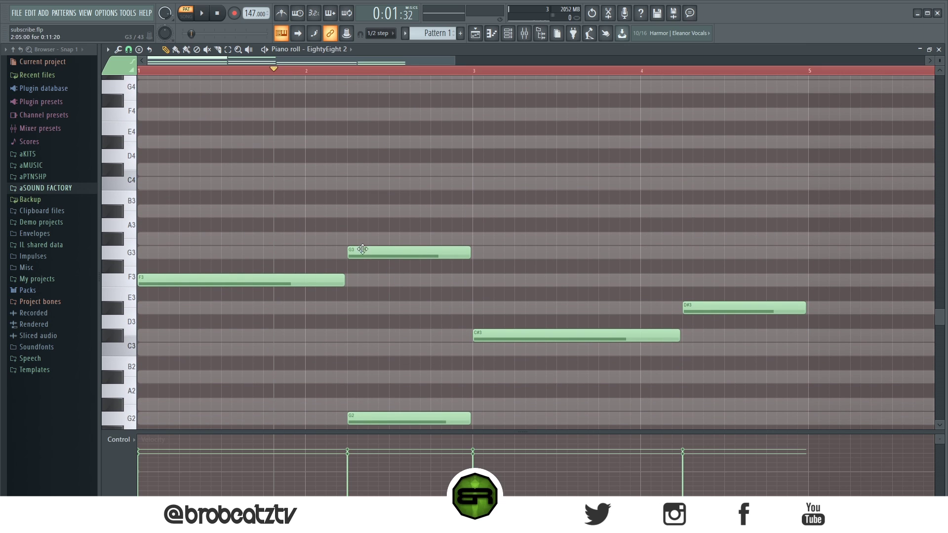
{"action": "scroll", "coordinate": [360, 256], "scroll_direction": "up", "scroll_amount": 8}
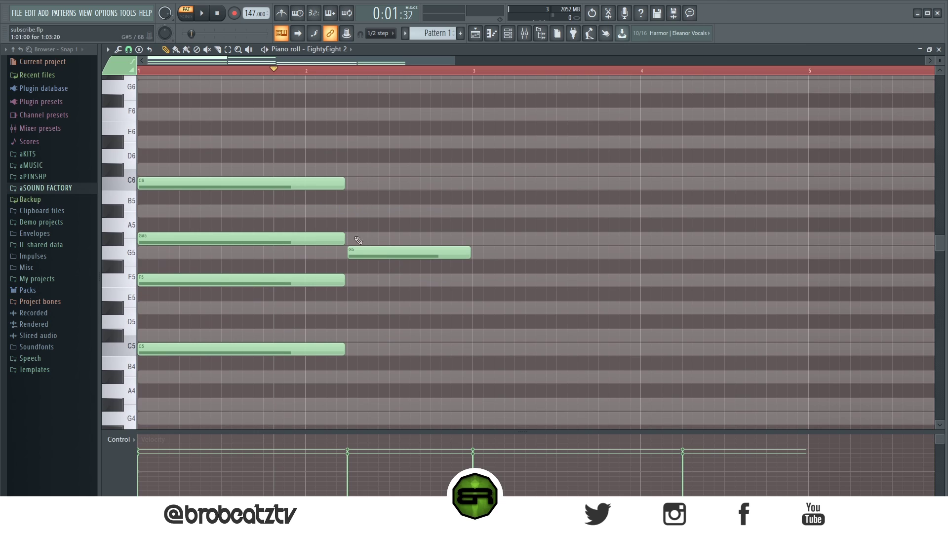
{"action": "left_click_drag", "start_coordinate": [356, 244], "coordinate": [451, 305], "text": "ctrl"}
{"action": "left_click", "coordinate": [427, 293], "text": "ctrl"}
{"action": "left_click", "coordinate": [352, 213]}
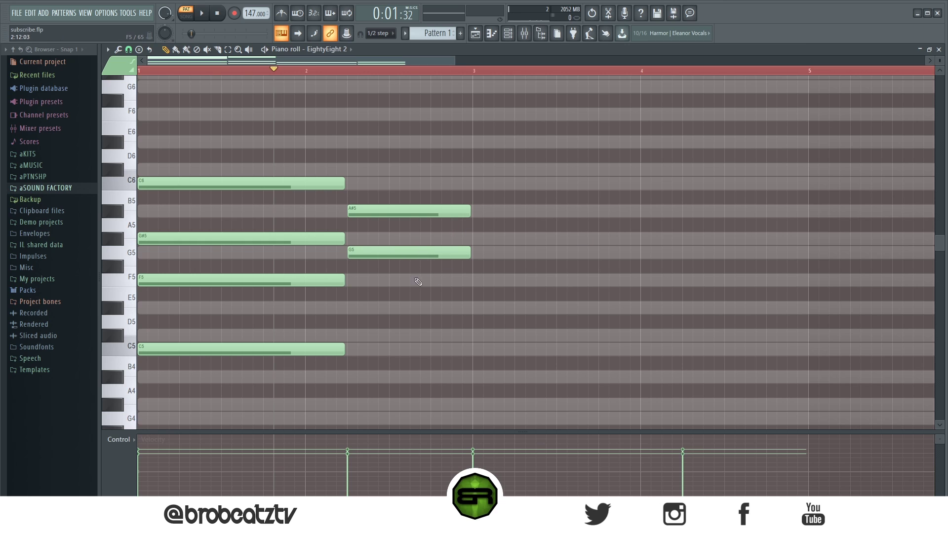
{"action": "left_click", "coordinate": [371, 313]}
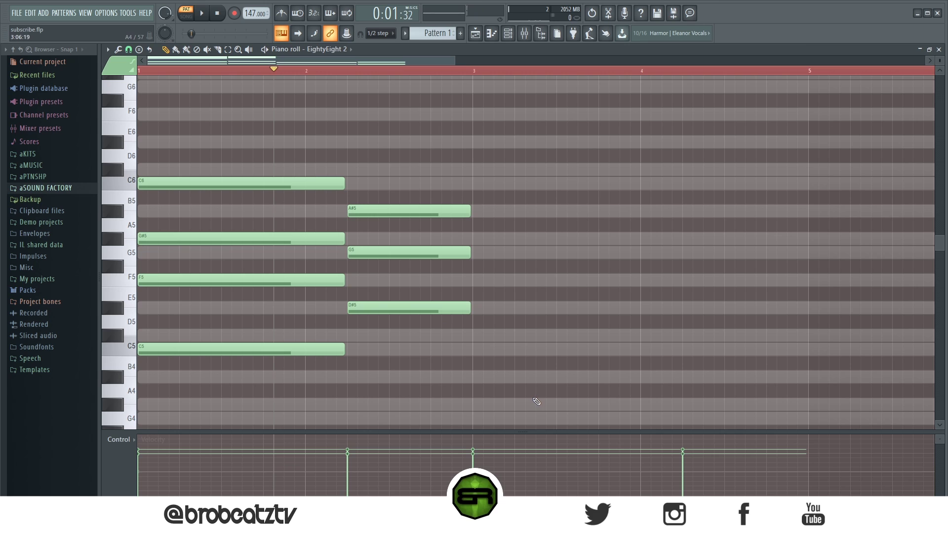
Step: Copy the D#5 note of the second chord one octave up to D#6
{"action": "left_click_drag", "start_coordinate": [408, 289], "coordinate": [434, 341], "text": "ctrl"}
{"action": "mouse_move", "coordinate": [381, 311]}
{"action": "left_mouse_down", "text": "shift"}
{"action": "mouse_move", "coordinate": [450, 318]}
{"action": "mouse_move", "coordinate": [382, 312]}
{"action": "left_mouse_up", "text": "shift"}
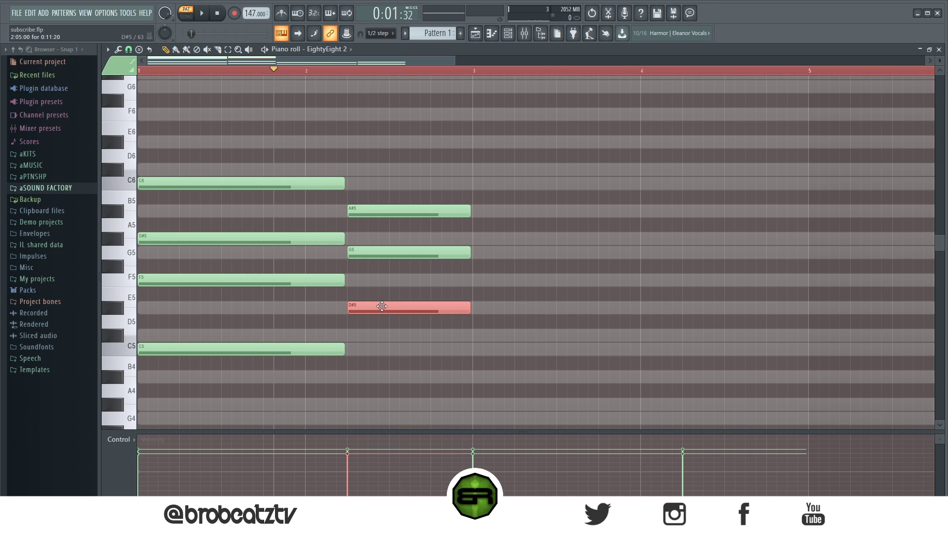
{"action": "key", "text": "ctrl+Up"}
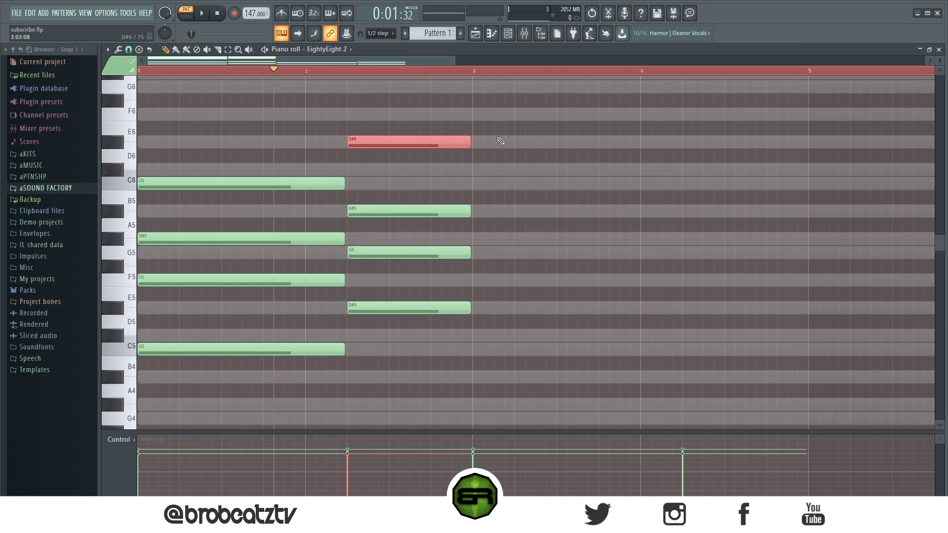
Step: Deselect the D#6 note, play the second chord, and replay the progression from the beginning
{"action": "key", "text": "ctrl+d"}
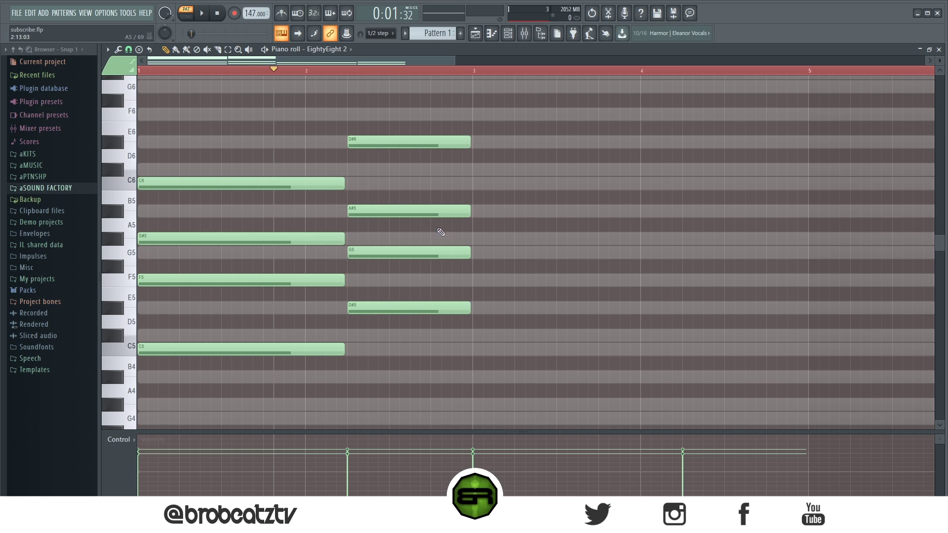
{"action": "key", "text": "space"}
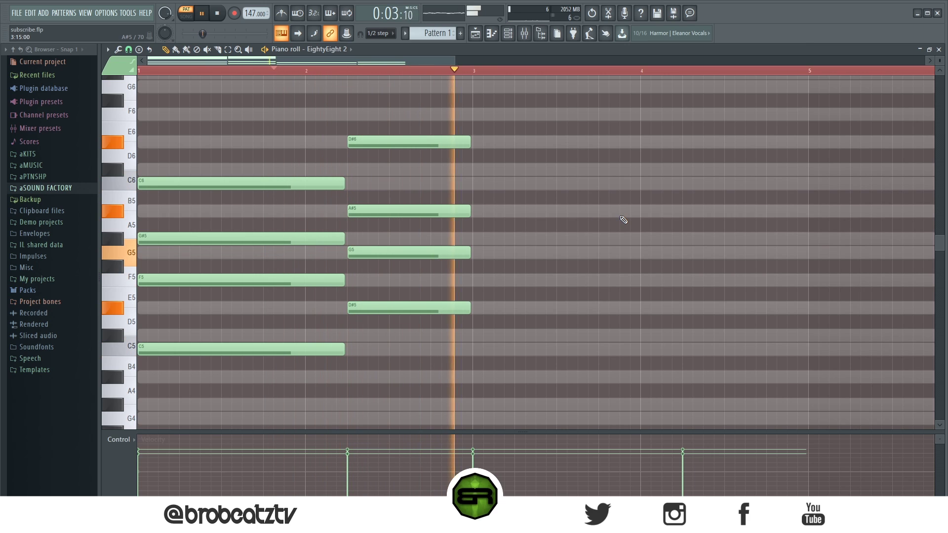
{"action": "key", "text": "space"}
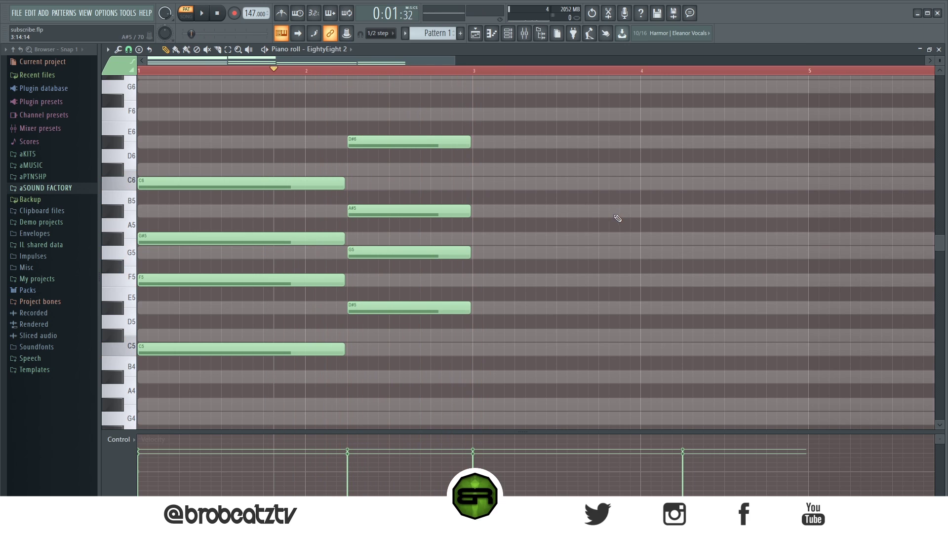
{"action": "scroll", "coordinate": [617, 219], "scroll_direction": "down", "scroll_amount": 4}
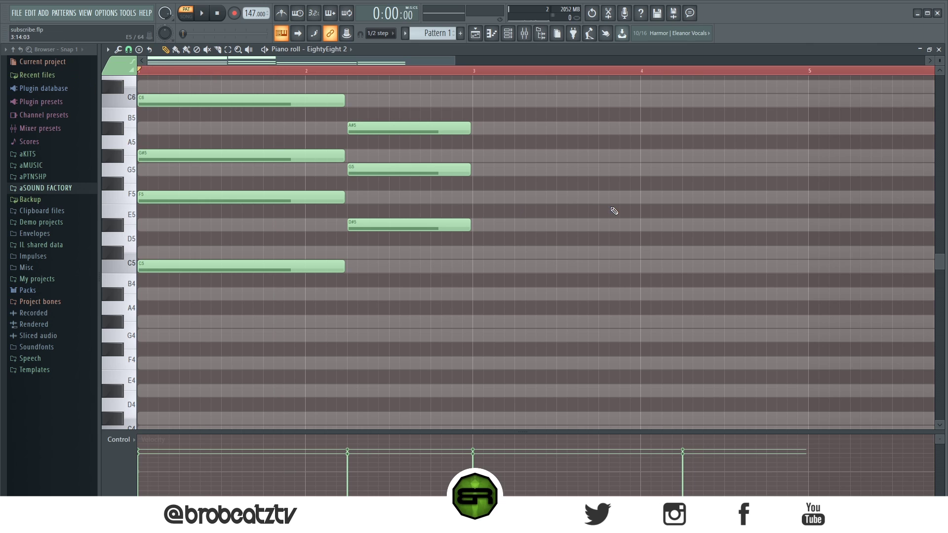
{"action": "key", "text": "space"}
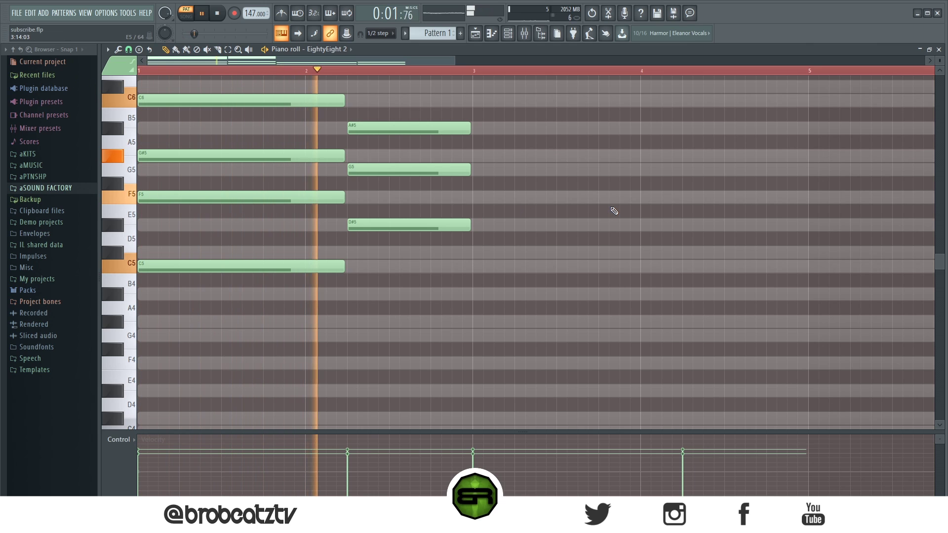
{"action": "key", "text": "space"}
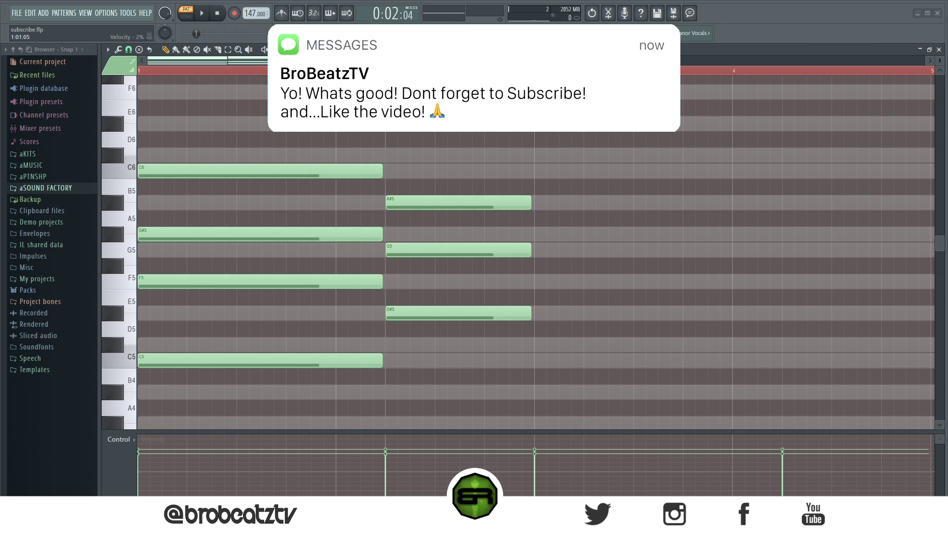
{"action": "left_click_drag", "start_coordinate": [459, 89], "coordinate": [180, 384]}
{"action": "left_click_drag", "start_coordinate": [380, 61], "coordinate": [440, 74]}
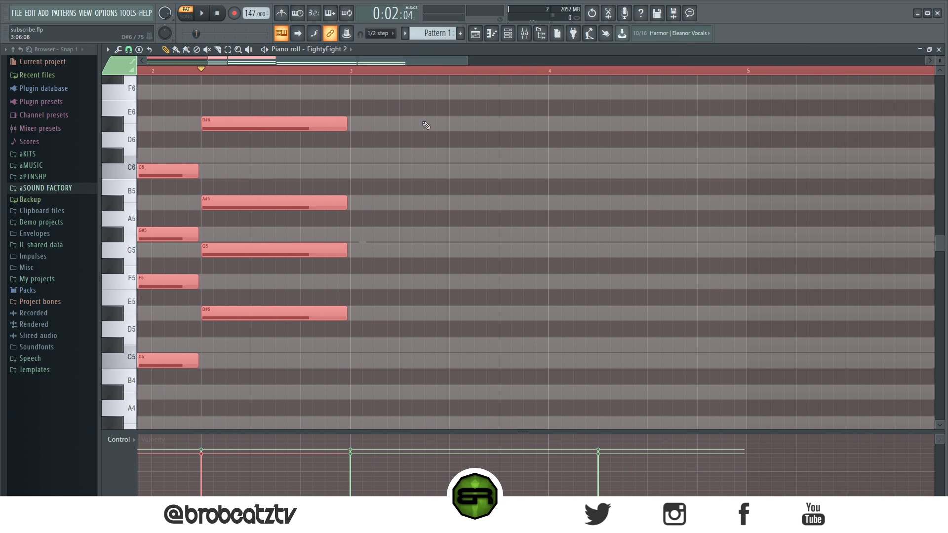
{"action": "left_click", "coordinate": [405, 206], "text": "ctrl"}
{"action": "left_click_drag", "start_coordinate": [315, 86], "coordinate": [262, 273]}
{"action": "left_click", "coordinate": [474, 306], "text": "ctrl"}
Step: Copy the C#3 bass note at 3:01:00 two octaves up to C#5, keeping its start aligned
{"action": "scroll", "coordinate": [472, 287], "scroll_direction": "down", "scroll_amount": 10}
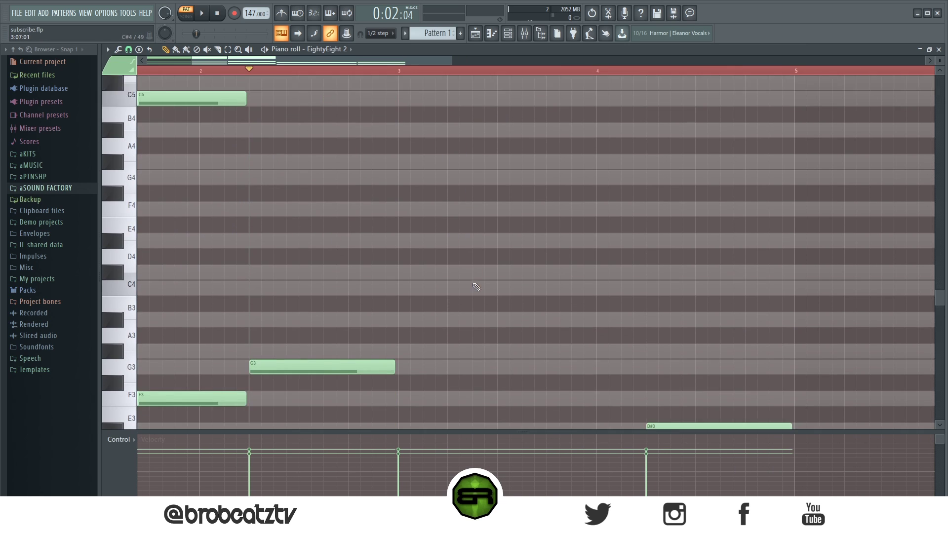
{"action": "left_click_drag", "start_coordinate": [421, 211], "coordinate": [447, 247]}
{"action": "left_click", "coordinate": [446, 247]}
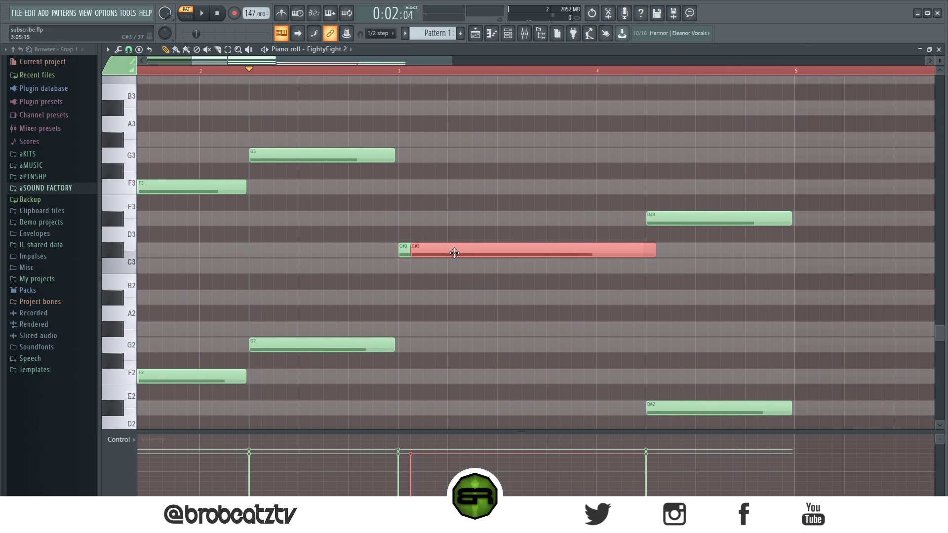
{"action": "key", "text": "ctrl+Up"}
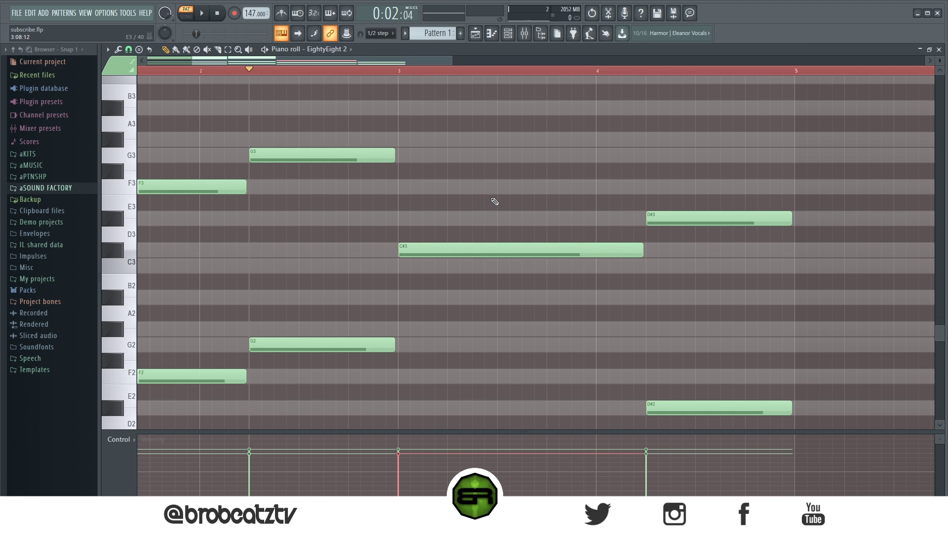
{"action": "scroll", "coordinate": [494, 200], "scroll_direction": "up", "scroll_amount": 6}
{"action": "scroll", "coordinate": [493, 192], "scroll_direction": "down", "scroll_amount": 2}
{"action": "key", "text": "ctrl+Up"}
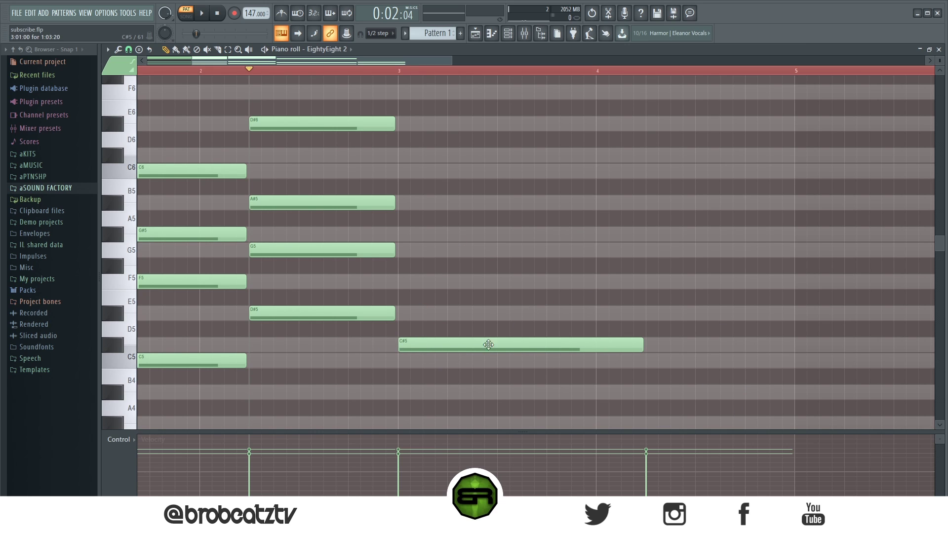
Step: Add F5 and G#5 notes above and an A#4 note below the C#5 note at 3:01:00
{"action": "left_click", "coordinate": [401, 286]}
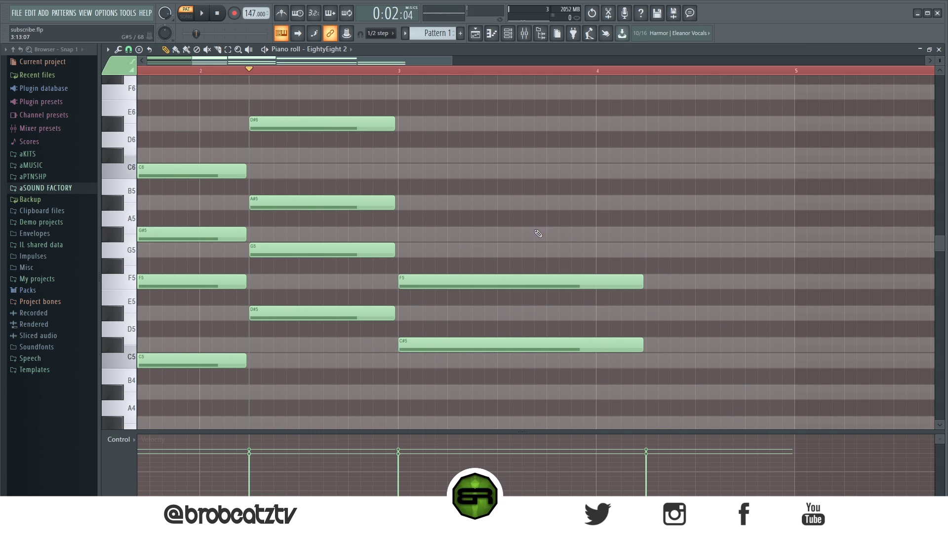
{"action": "left_click", "coordinate": [407, 238]}
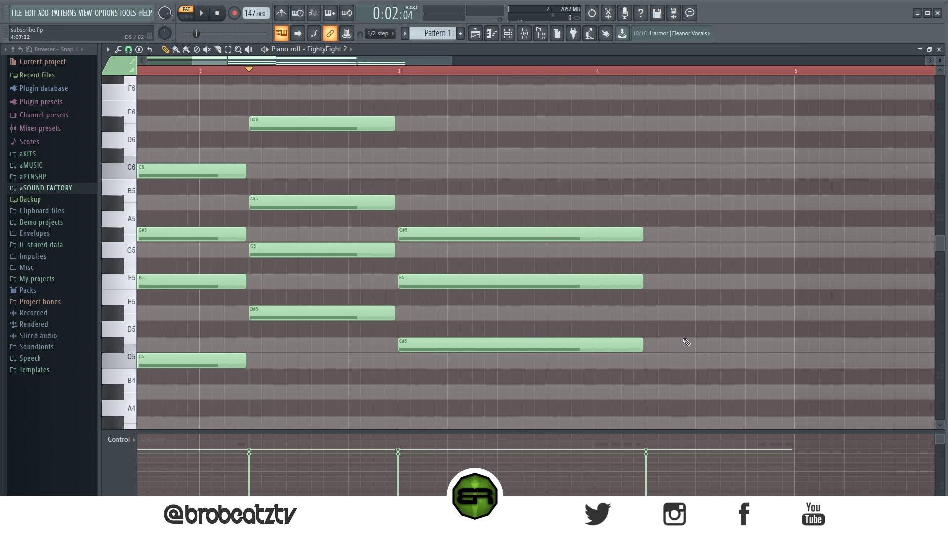
{"action": "left_click_drag", "start_coordinate": [685, 341], "coordinate": [396, 350]}
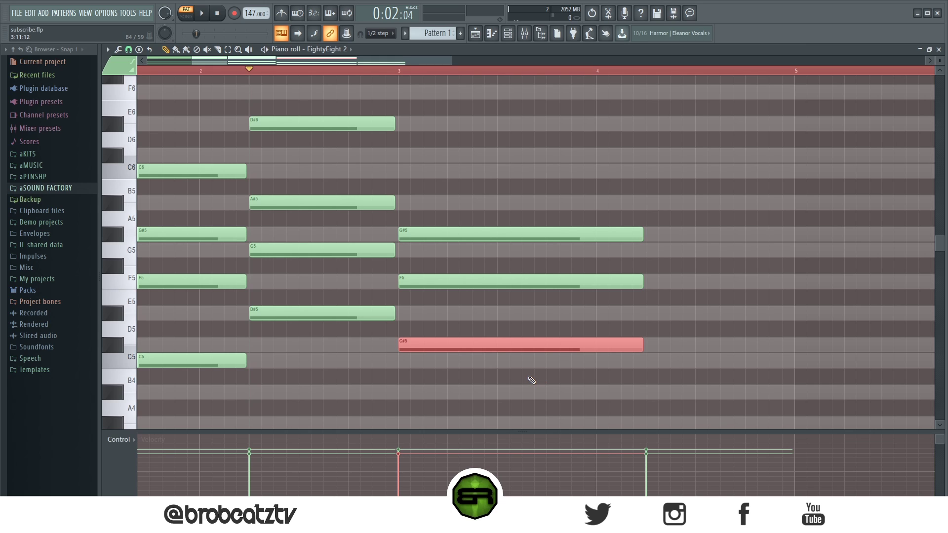
{"action": "left_click", "coordinate": [514, 397]}
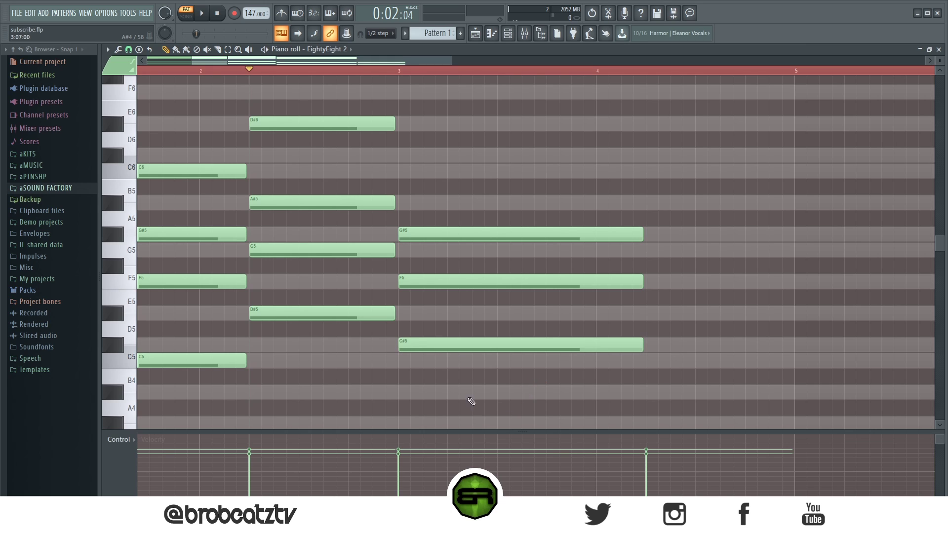
{"action": "left_click", "coordinate": [402, 393]}
{"action": "left_click", "coordinate": [413, 361]}
{"action": "left_click", "coordinate": [425, 170]}
{"action": "left_click", "coordinate": [423, 139]}
{"action": "left_click", "coordinate": [426, 108]}
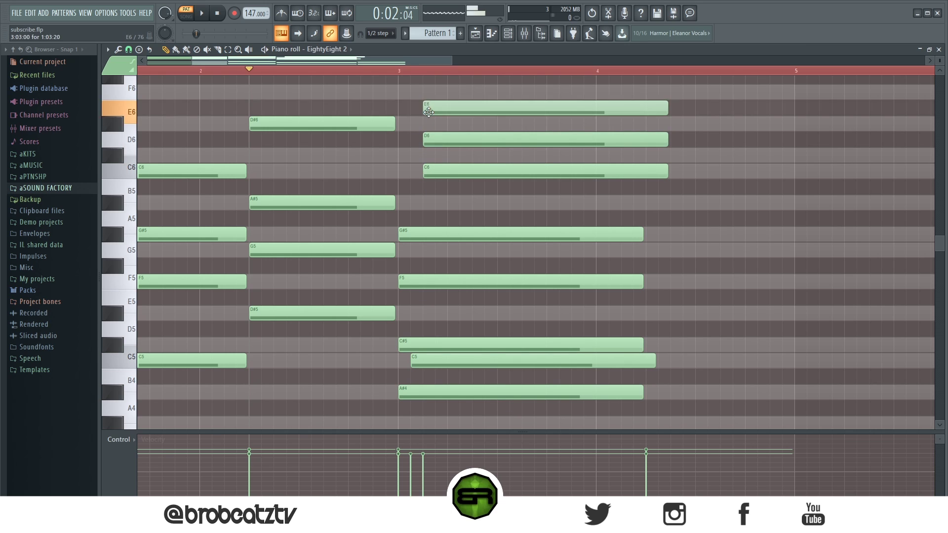
{"action": "key", "text": "ctrl+alt+z"}
{"action": "key", "text": "ctrl+alt+z"}
{"action": "key", "text": "ctrl+alt+z"}
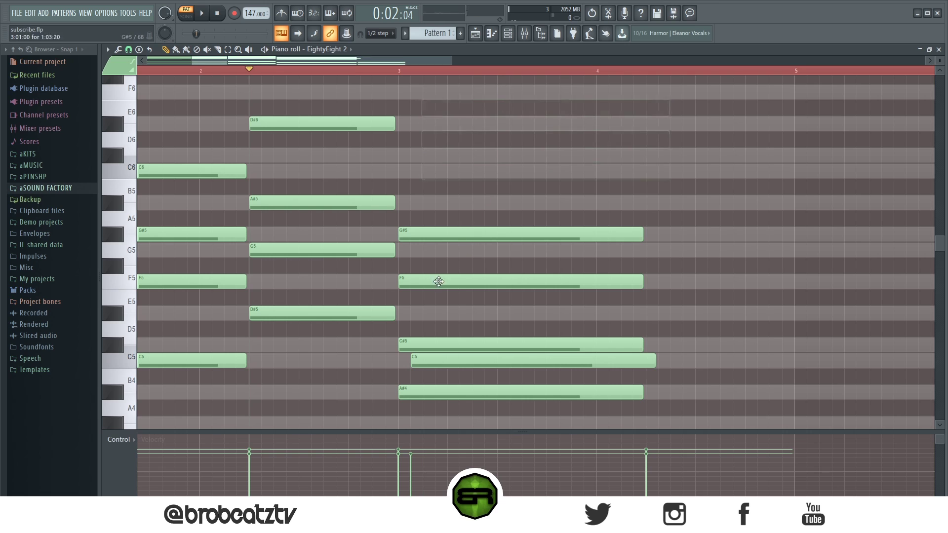
{"action": "right_click", "coordinate": [446, 363]}
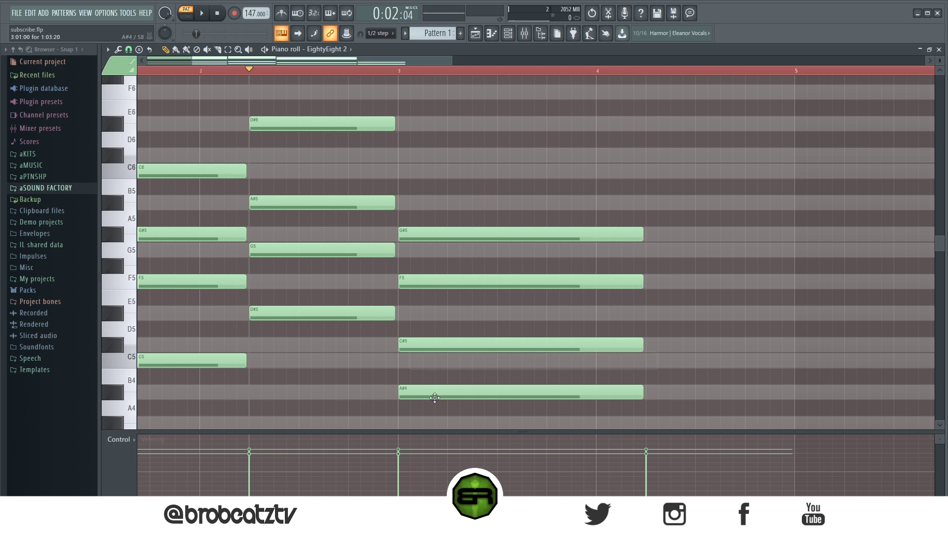
Step: Copy the third chord's A#4 note one octave up to A#5, aligned to 3:01:00
{"action": "left_click_drag", "start_coordinate": [371, 385], "coordinate": [400, 391]}
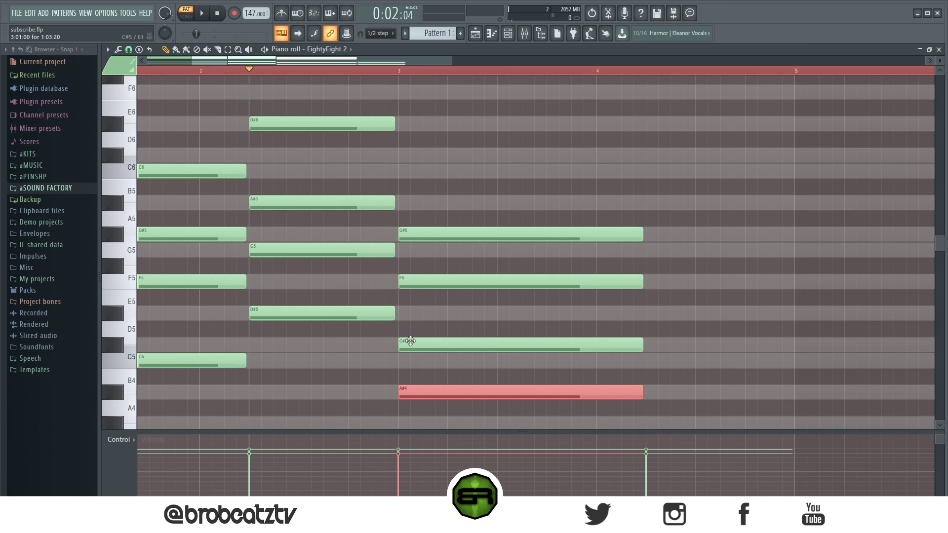
{"action": "mouse_move", "coordinate": [428, 393]}
{"action": "left_mouse_down"}
{"action": "mouse_move", "coordinate": [416, 393]}
{"action": "mouse_move", "coordinate": [434, 392]}
{"action": "left_mouse_up"}
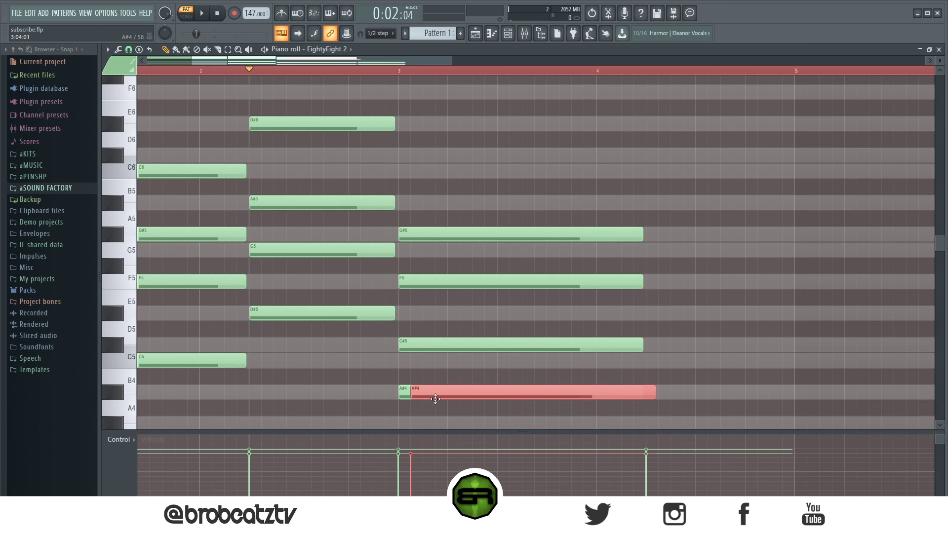
{"action": "key", "text": "ctrl+Up"}
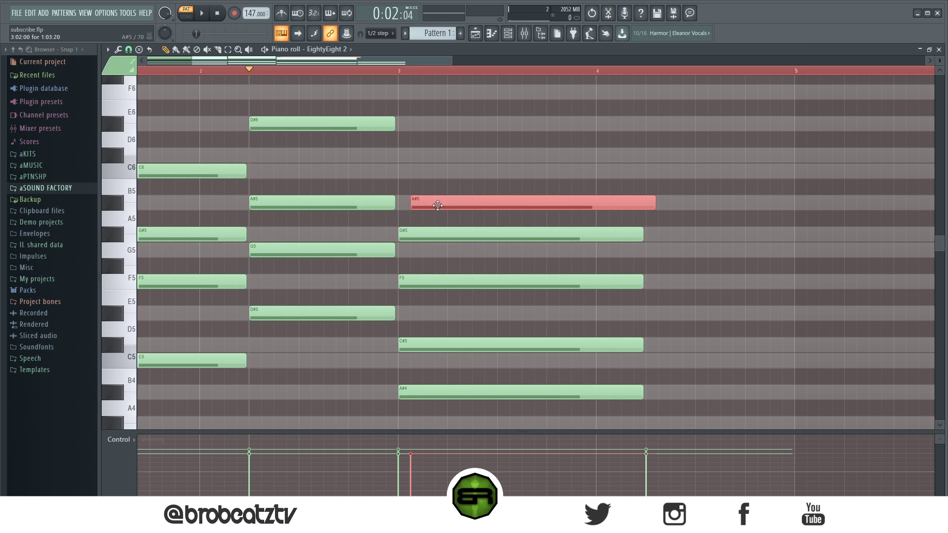
{"action": "left_click_drag", "start_coordinate": [436, 203], "coordinate": [428, 201]}
{"action": "key", "text": "ctrl+d"}
Step: Compare the third chord's C#5 note with the octave-doubled C# bass notes beneath it
{"action": "left_click_drag", "start_coordinate": [691, 360], "coordinate": [388, 348]}
{"action": "scroll", "coordinate": [419, 343], "scroll_direction": "down", "scroll_amount": 10}
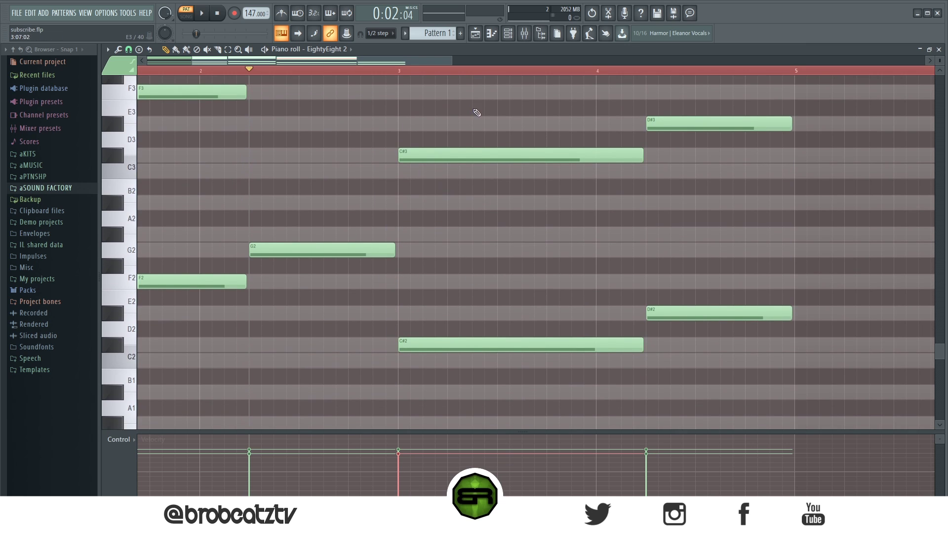
{"action": "left_click_drag", "start_coordinate": [475, 103], "coordinate": [496, 434]}
{"action": "scroll", "coordinate": [463, 380], "scroll_direction": "up", "scroll_amount": 5}
{"action": "left_click", "coordinate": [466, 382]}
{"action": "scroll", "coordinate": [466, 382], "scroll_direction": "up", "scroll_amount": 5}
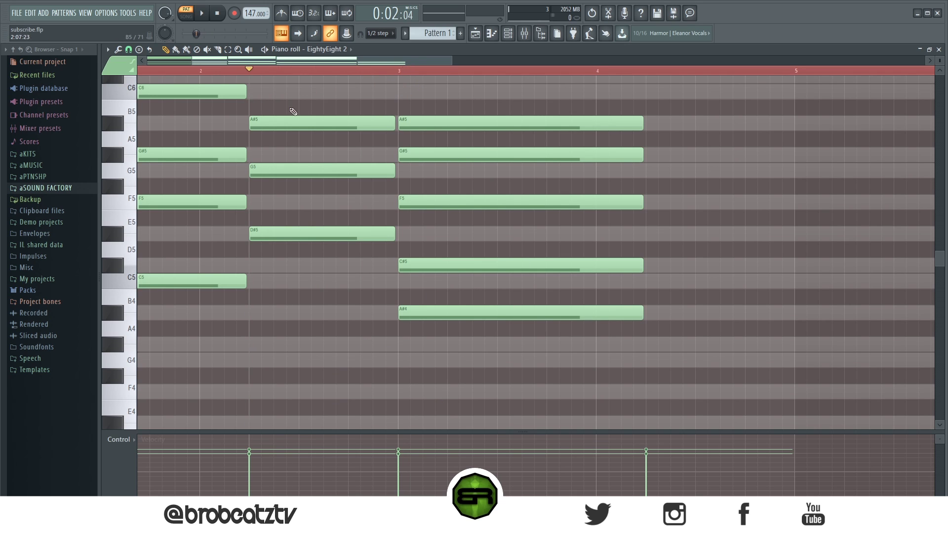
{"action": "scroll", "coordinate": [413, 251], "scroll_direction": "up", "scroll_amount": 2}
{"action": "scroll", "coordinate": [414, 251], "scroll_direction": "down", "scroll_amount": 1}
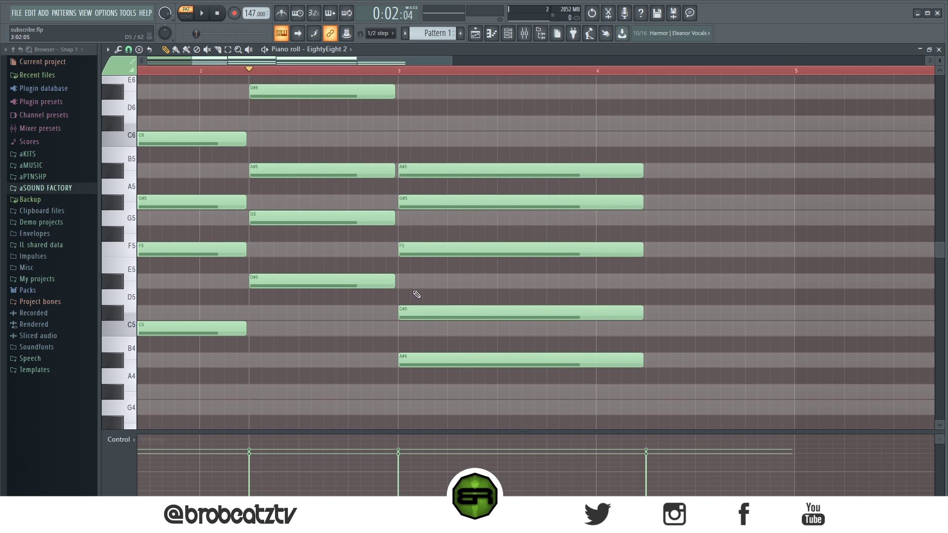
Step: Move the third chord's C#5 note one octave up to C#6 and play the result
{"action": "left_click_drag", "start_coordinate": [417, 294], "coordinate": [452, 333]}
{"action": "key", "text": "ctrl+Up"}
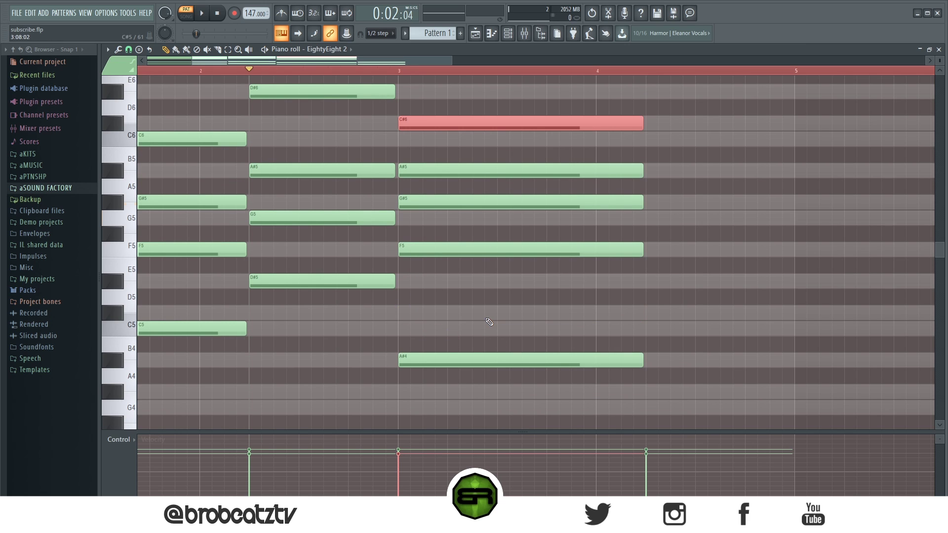
{"action": "key", "text": "space"}
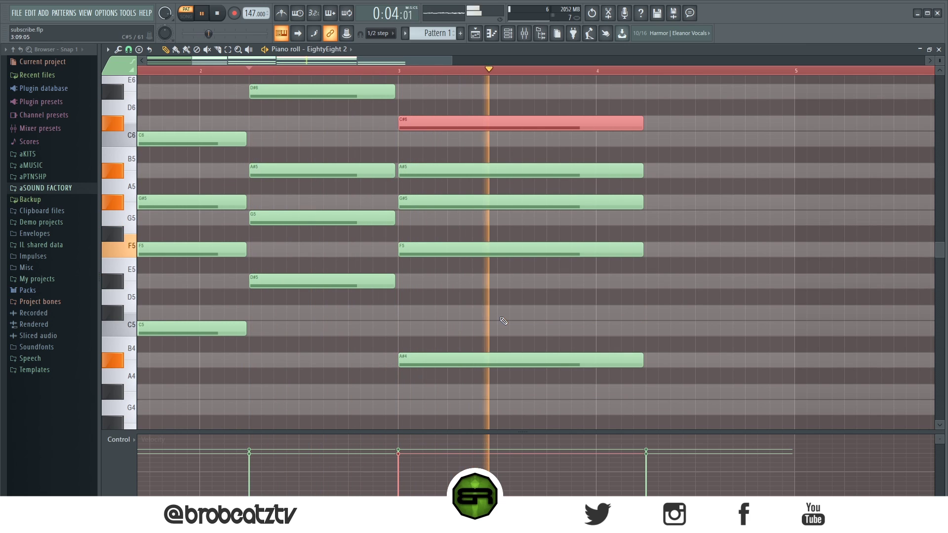
{"action": "key", "text": "space"}
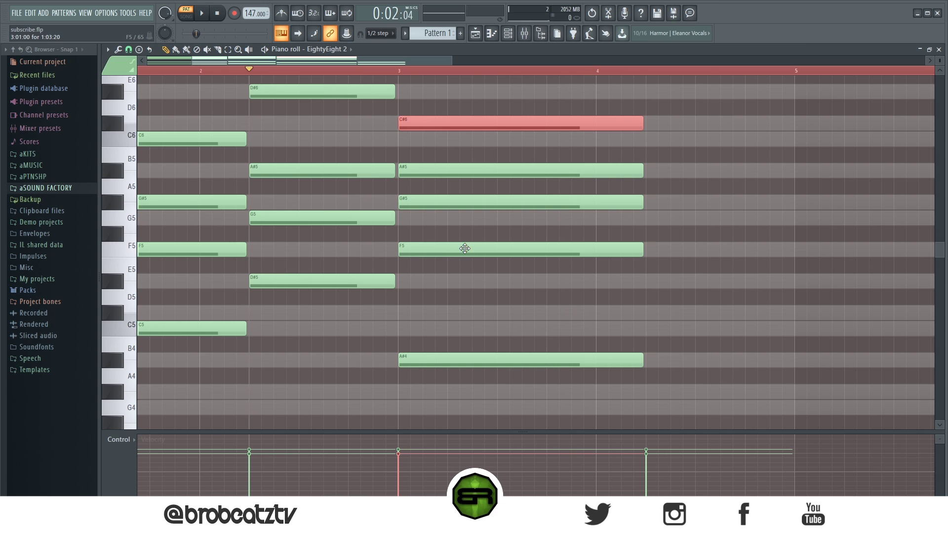
Step: Delete the third chord's C#6 note and play the chords from 0:02:04
{"action": "right_click", "coordinate": [437, 125]}
{"action": "key", "text": "space"}
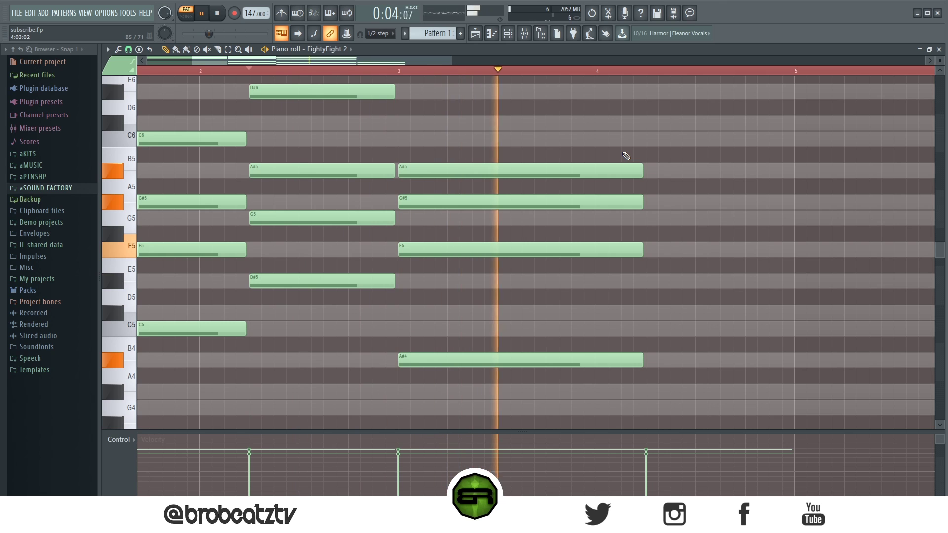
{"action": "key", "text": "space"}
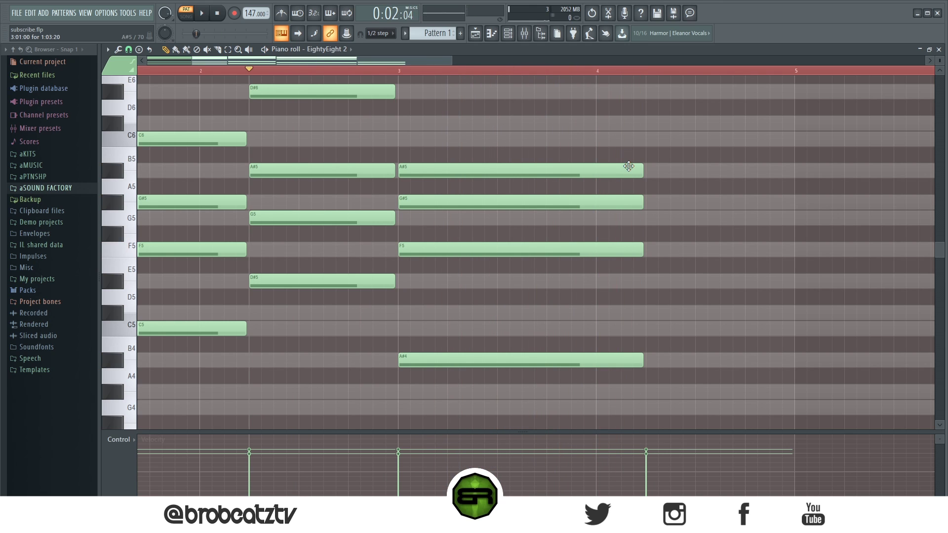
Step: Copy the D#3 bass note at 4:05:00 two octaves up to D#5 to start the fourth chord
{"action": "scroll", "coordinate": [649, 258], "scroll_direction": "down", "scroll_amount": 8}
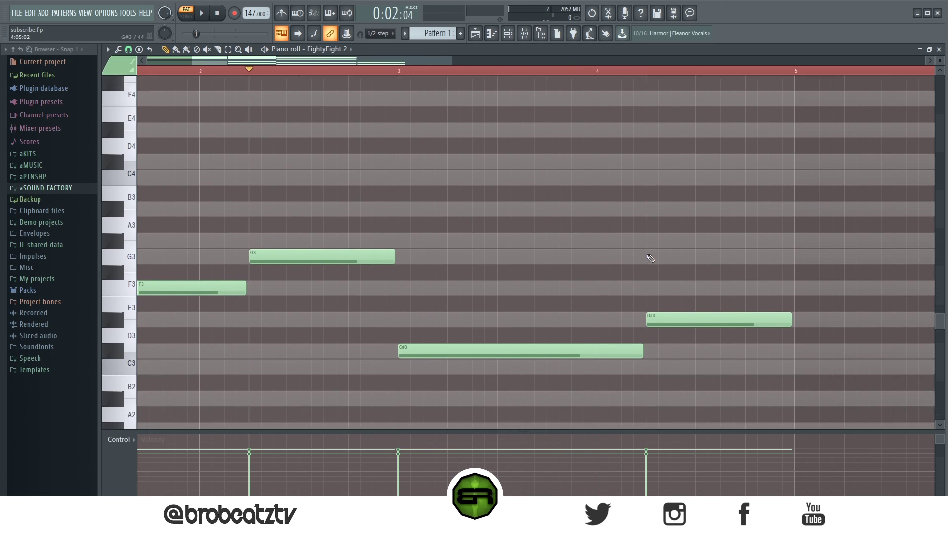
{"action": "scroll", "coordinate": [640, 349], "scroll_direction": "up", "scroll_amount": 10}
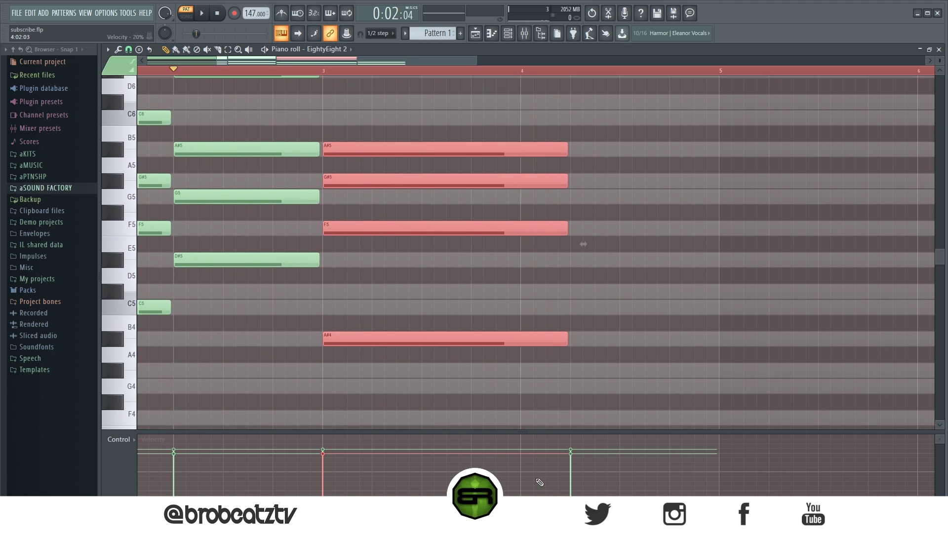
{"action": "scroll", "coordinate": [645, 360], "scroll_direction": "down", "scroll_amount": 4}
{"action": "right_click", "coordinate": [618, 311]}
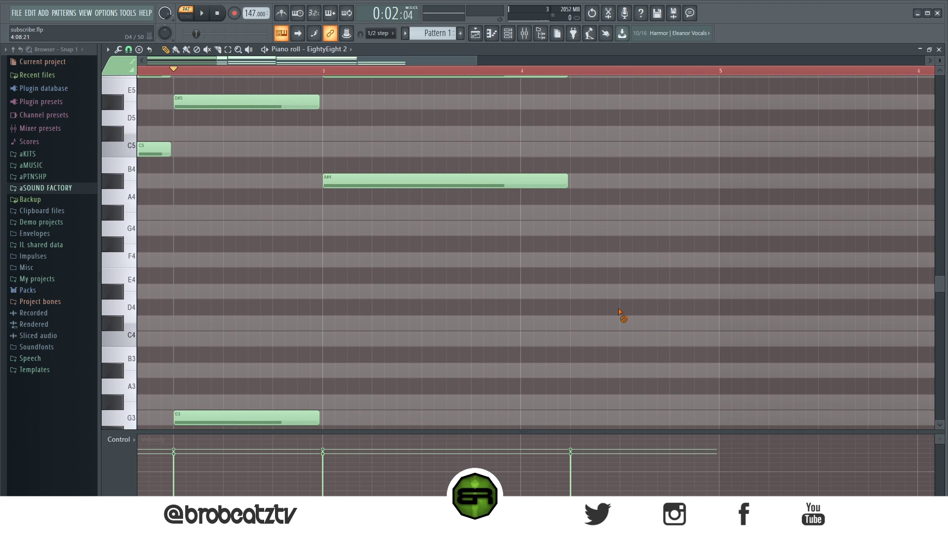
{"action": "scroll", "coordinate": [630, 311], "scroll_direction": "down", "scroll_amount": 2}
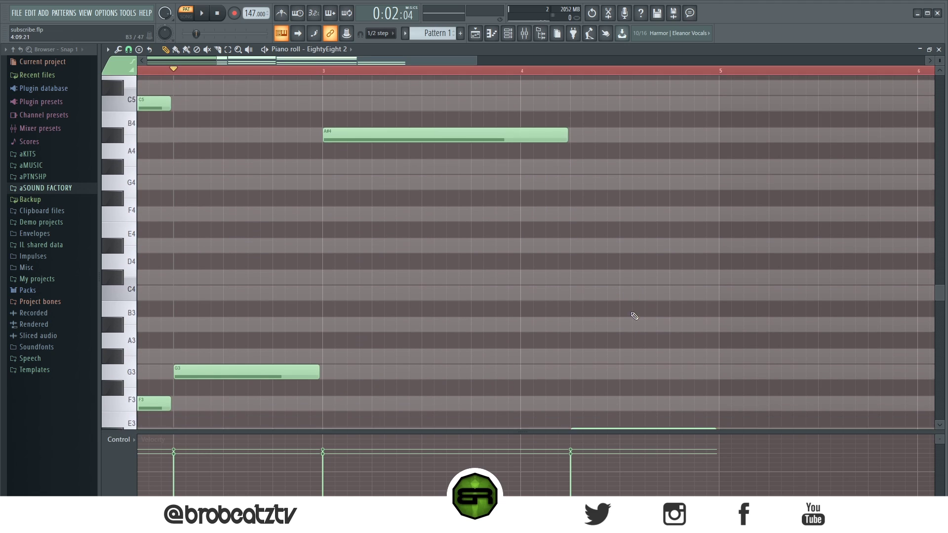
{"action": "mouse_move", "coordinate": [589, 386]}
{"action": "left_mouse_down"}
{"action": "mouse_move", "coordinate": [637, 389]}
{"action": "mouse_move", "coordinate": [590, 392]}
{"action": "left_mouse_up"}
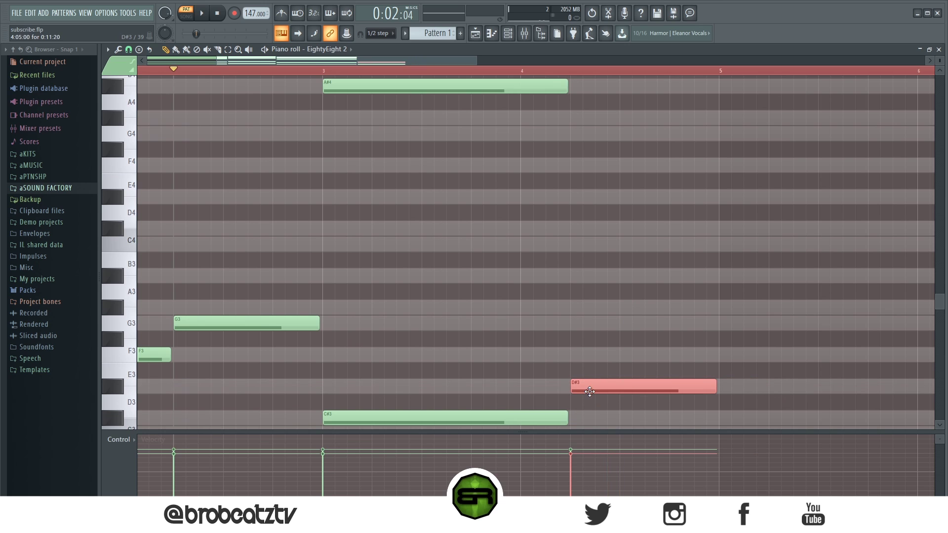
{"action": "key", "text": "ctrl+Up"}
{"action": "key", "text": "ctrl+Up"}
{"action": "scroll", "coordinate": [606, 381], "scroll_direction": "up", "scroll_amount": 7}
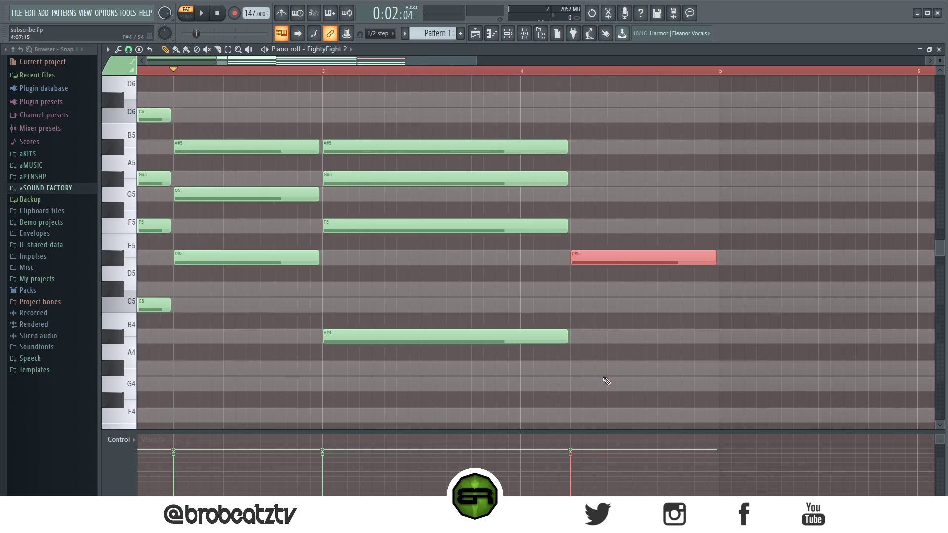
Step: Add G5, A#5 and C5 notes around the D#5 of the fourth chord at 4:05:00
{"action": "right_click", "coordinate": [623, 241]}
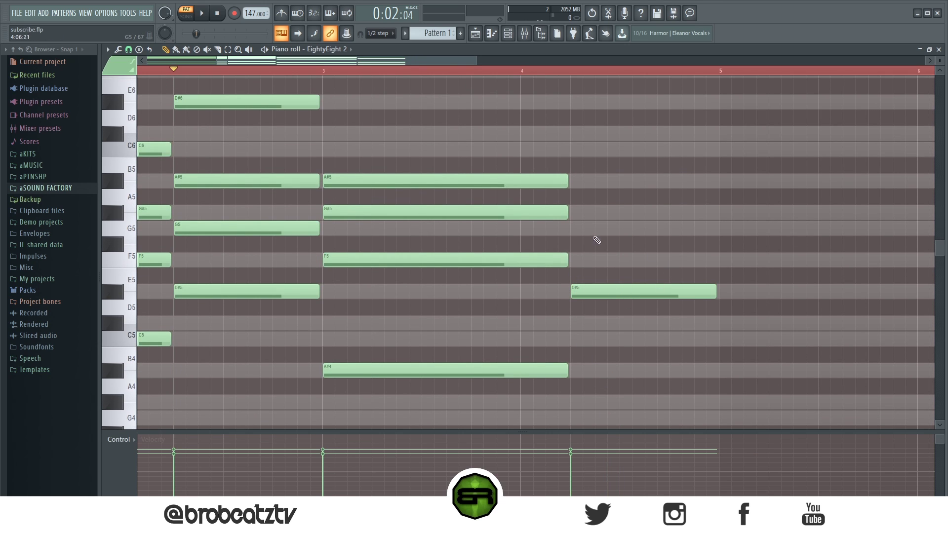
{"action": "left_click", "coordinate": [570, 230]}
{"action": "mouse_move", "coordinate": [614, 183]}
{"action": "left_mouse_down"}
{"action": "mouse_move", "coordinate": [656, 183]}
{"action": "mouse_move", "coordinate": [628, 181]}
{"action": "left_mouse_up"}
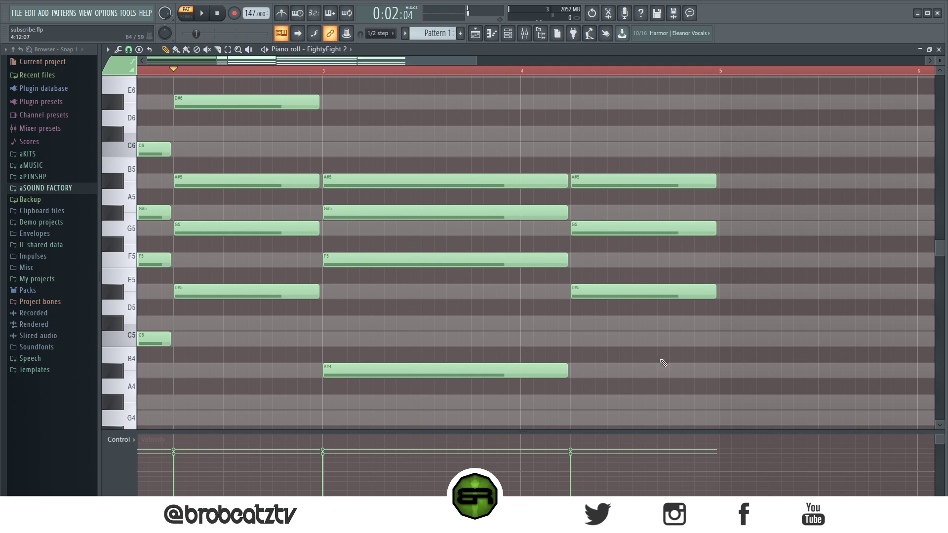
{"action": "left_click", "coordinate": [582, 341]}
{"action": "left_click", "coordinate": [627, 344]}
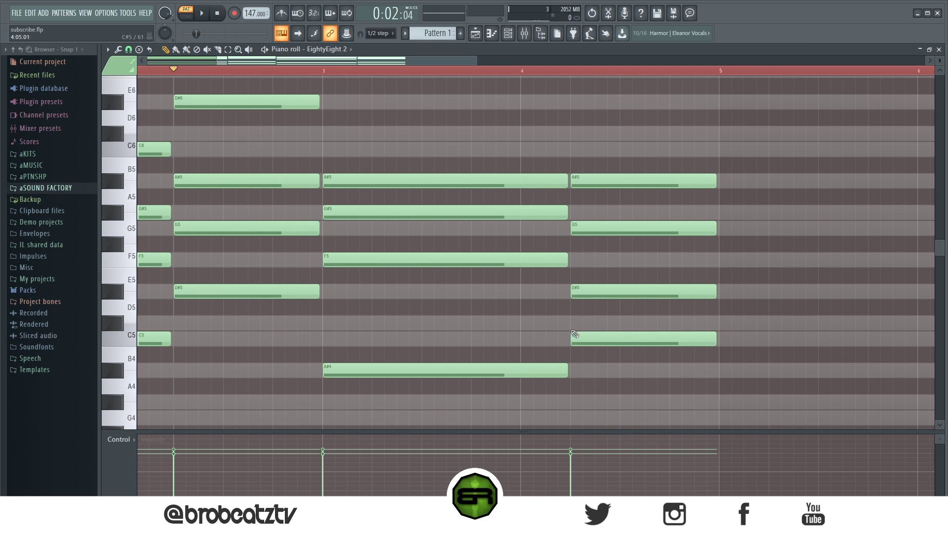
Step: Compare the fourth chord's D#5 note with the octave-doubled D# bass notes beneath it
{"action": "left_click_drag", "start_coordinate": [553, 296], "coordinate": [695, 306]}
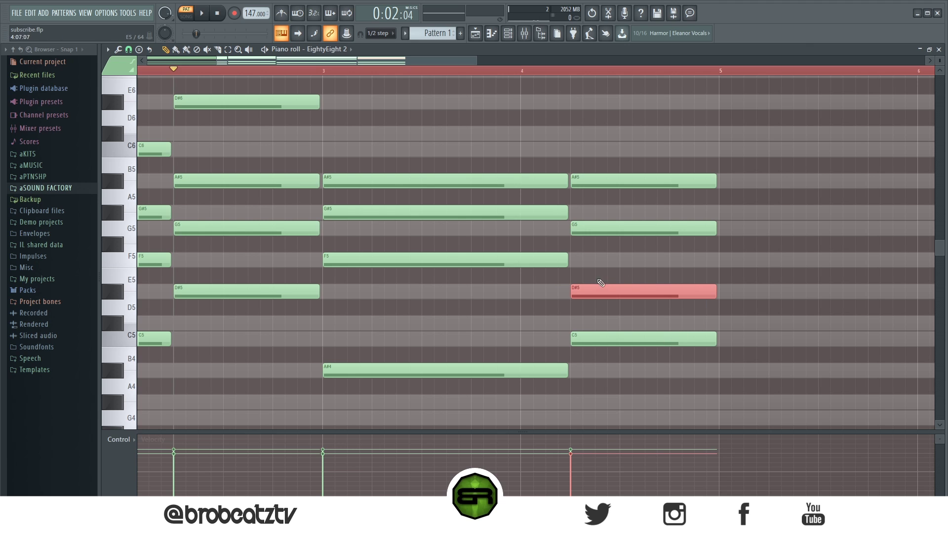
{"action": "left_click_drag", "start_coordinate": [547, 280], "coordinate": [690, 303]}
{"action": "scroll", "coordinate": [641, 310], "scroll_direction": "down", "scroll_amount": 4}
{"action": "scroll", "coordinate": [675, 306], "scroll_direction": "up", "scroll_amount": 4}
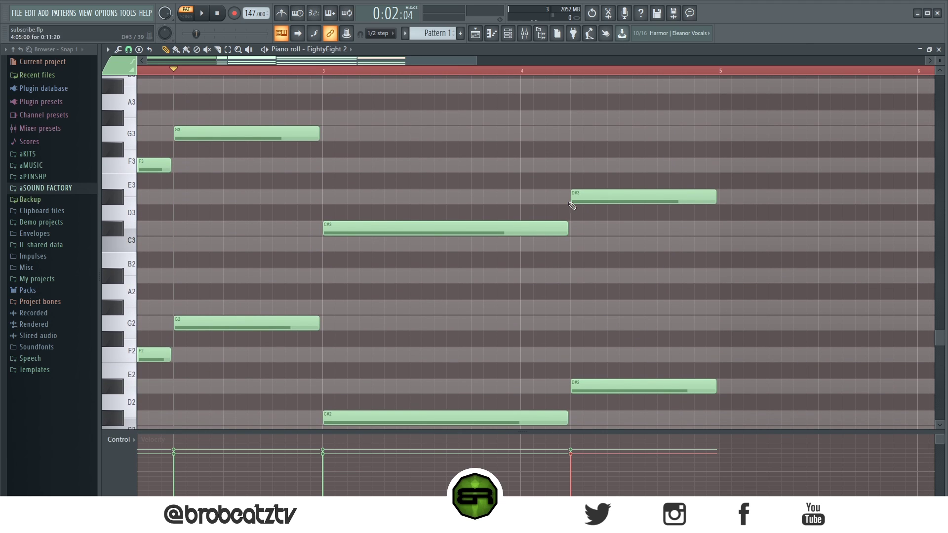
{"action": "scroll", "coordinate": [649, 393], "scroll_direction": "down", "scroll_amount": 5}
{"action": "scroll", "coordinate": [636, 366], "scroll_direction": "up", "scroll_amount": 3}
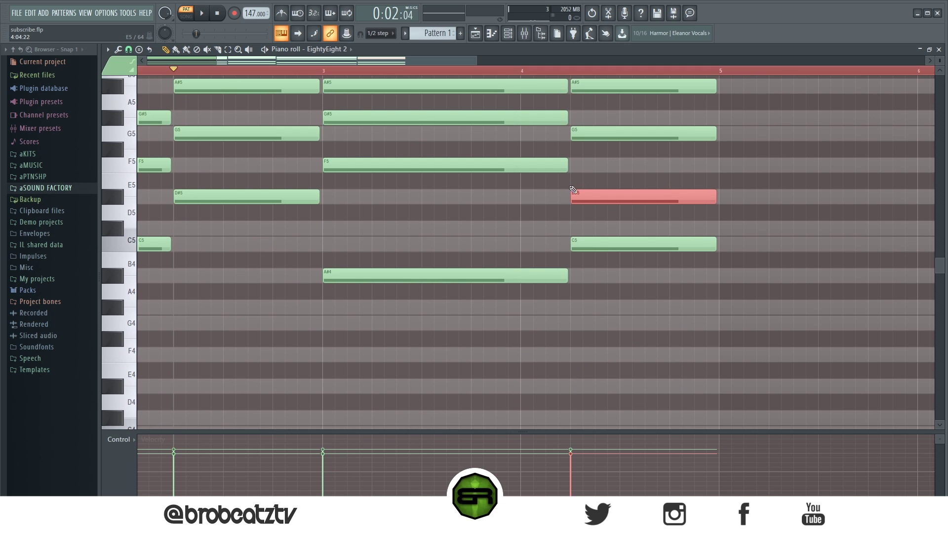
{"action": "scroll", "coordinate": [582, 197], "scroll_direction": "up", "scroll_amount": 1}
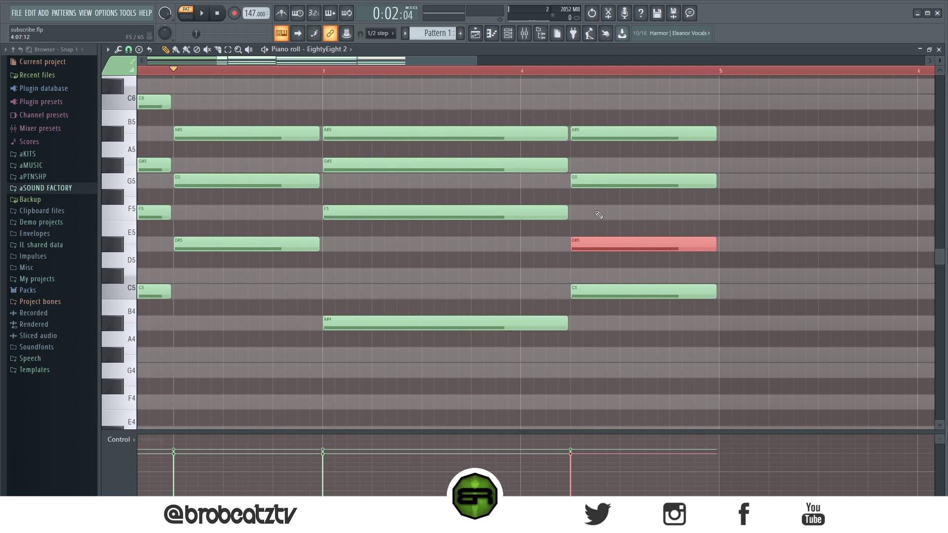
{"action": "left_click_drag", "start_coordinate": [528, 221], "coordinate": [784, 269]}
{"action": "key", "text": "ctrl+d"}
{"action": "left_click", "coordinate": [574, 278]}
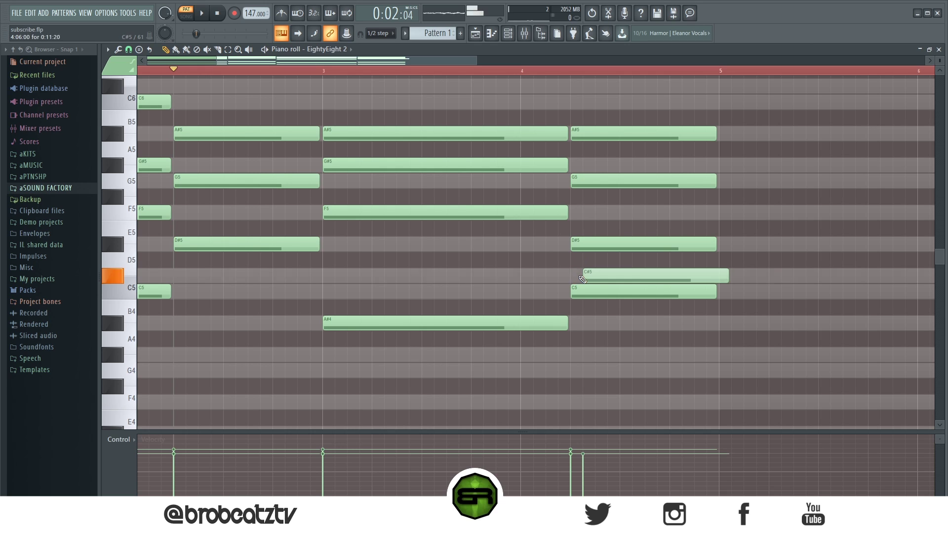
{"action": "right_click", "coordinate": [579, 278]}
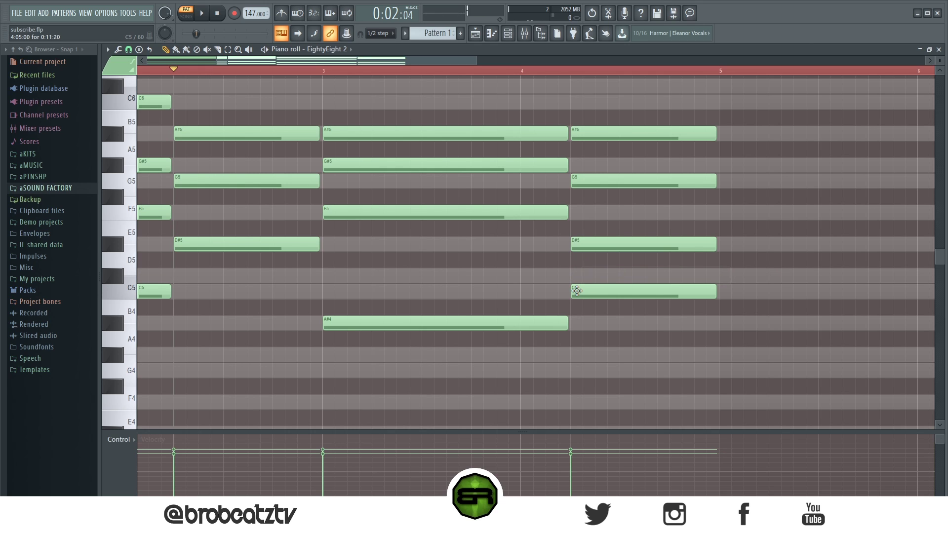
Step: Delete the fourth chord's D#5 note and copy its C5 note one octave up to C6
{"action": "right_click", "coordinate": [588, 245]}
{"action": "left_click_drag", "start_coordinate": [561, 287], "coordinate": [635, 295]}
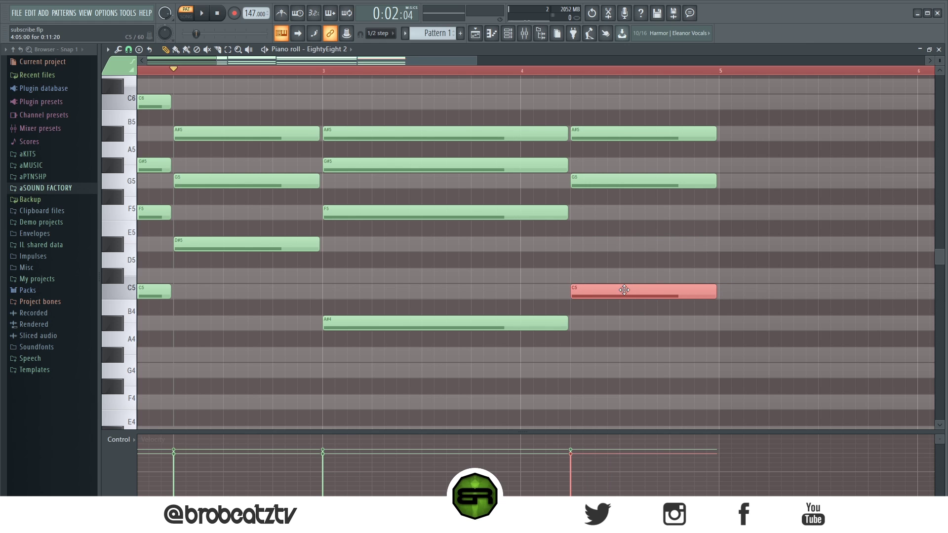
{"action": "key", "text": "ctrl+c"}
{"action": "key", "text": "ctrl+v"}
{"action": "key", "text": "ctrl+Up"}
{"action": "scroll", "coordinate": [424, 210], "scroll_direction": "up", "scroll_amount": 2}
{"action": "key", "text": "ctrl+d"}
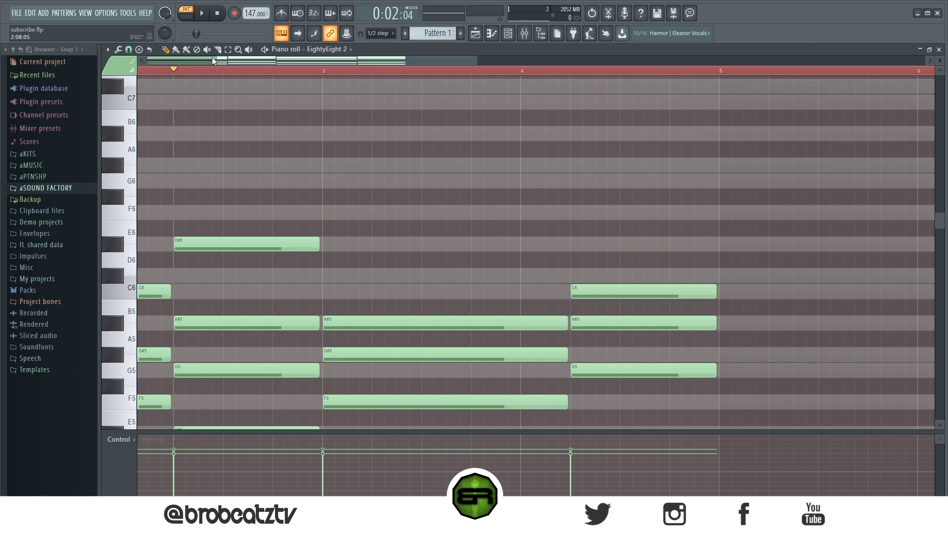
Step: Play the four-chord progression from the start of the pattern
{"action": "scroll", "coordinate": [239, 72], "scroll_direction": "down", "scroll_amount": 4}
{"action": "scroll", "coordinate": [262, 152], "scroll_direction": "down", "scroll_amount": 5}
{"action": "key", "text": "ctrl+z"}
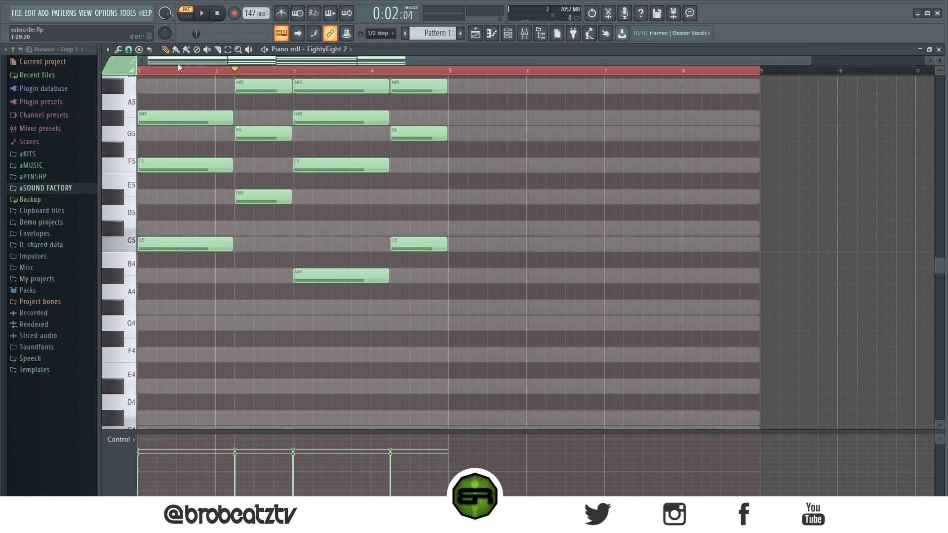
{"action": "key", "text": "space"}
{"action": "left_click_drag", "start_coordinate": [810, 60], "coordinate": [580, 71]}
{"action": "scroll", "coordinate": [584, 143], "scroll_direction": "up", "scroll_amount": 3}
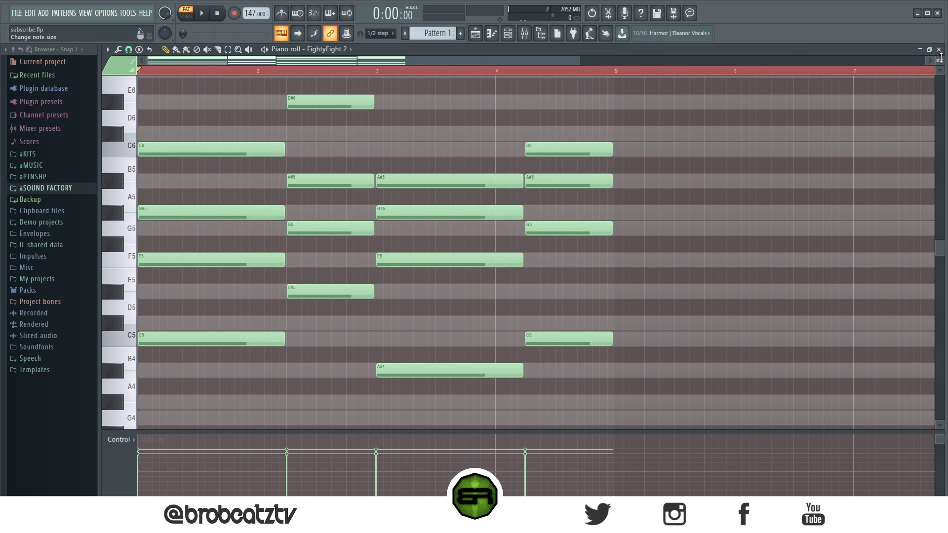
{"action": "scroll", "coordinate": [940, 56], "scroll_direction": "down", "scroll_amount": 3}
{"action": "key", "text": "space"}
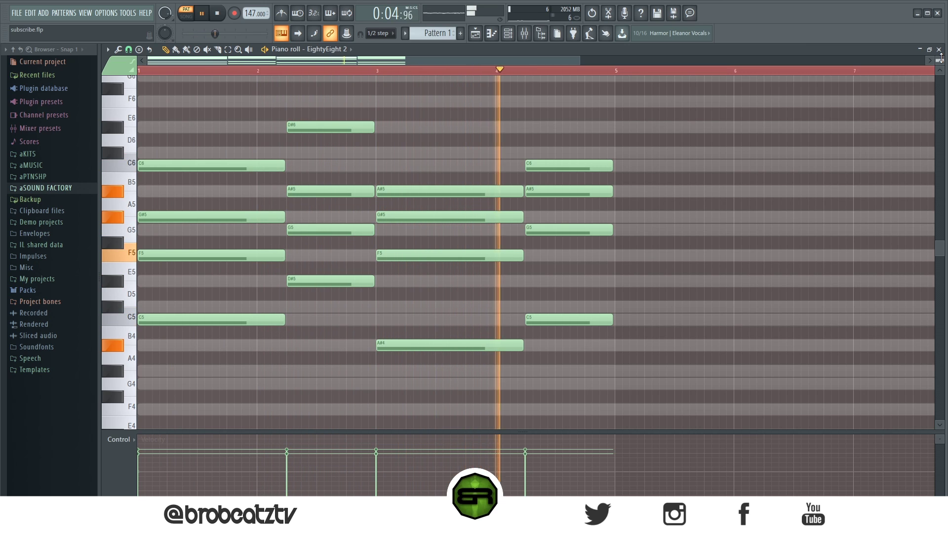
{"action": "key", "text": "space"}
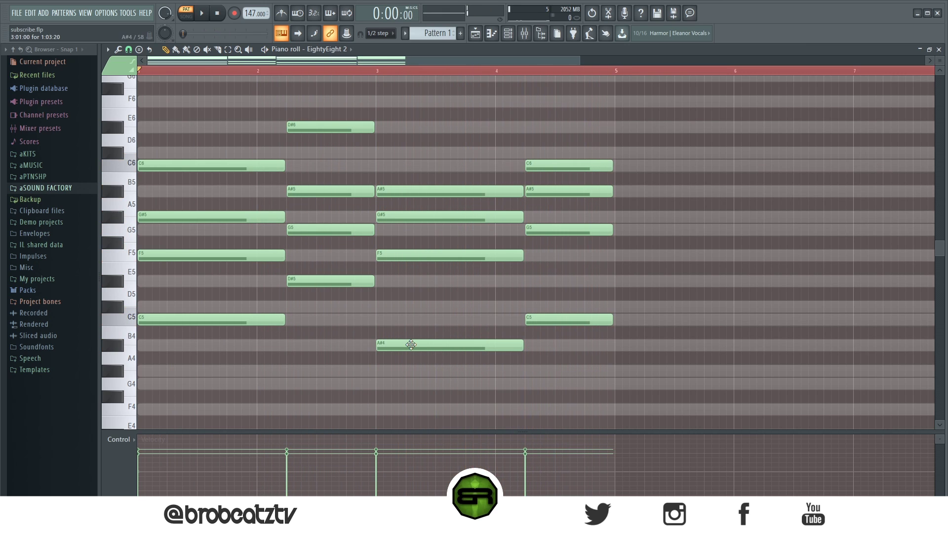
Step: Duplicate the whole four-chord progression, bass notes included, so that the copy starts at bar 5
{"action": "key", "text": "ctrl+a"}
{"action": "left_click_drag", "start_coordinate": [151, 167], "coordinate": [627, 207], "text": "shift"}
{"action": "scroll", "coordinate": [537, 74], "scroll_direction": "down", "scroll_amount": 2}
{"action": "key", "text": "ctrl+d"}
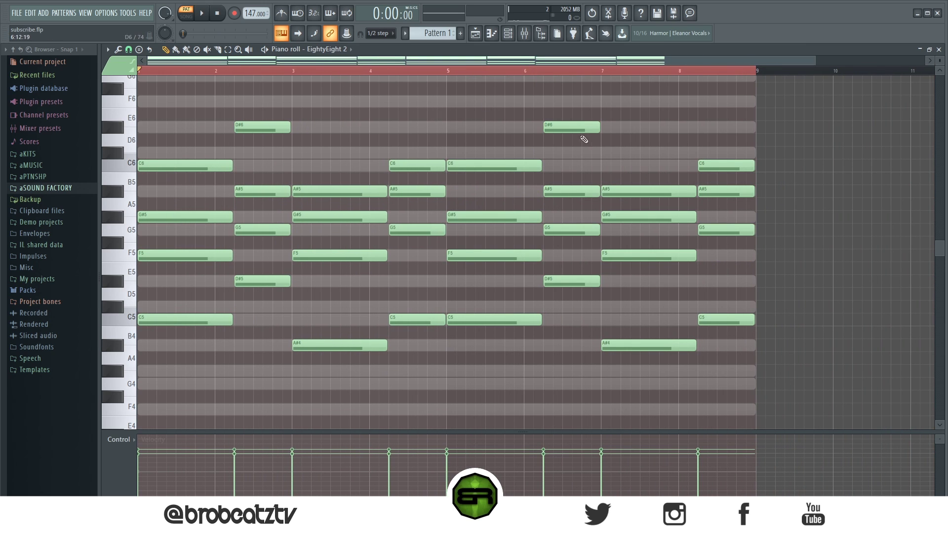
Step: Play the repeated progression from bar 5 and shorten its chords at bars 5 and 7, bass notes included, to 0:07:20
{"action": "scroll", "coordinate": [567, 207], "scroll_direction": "down", "scroll_amount": 10}
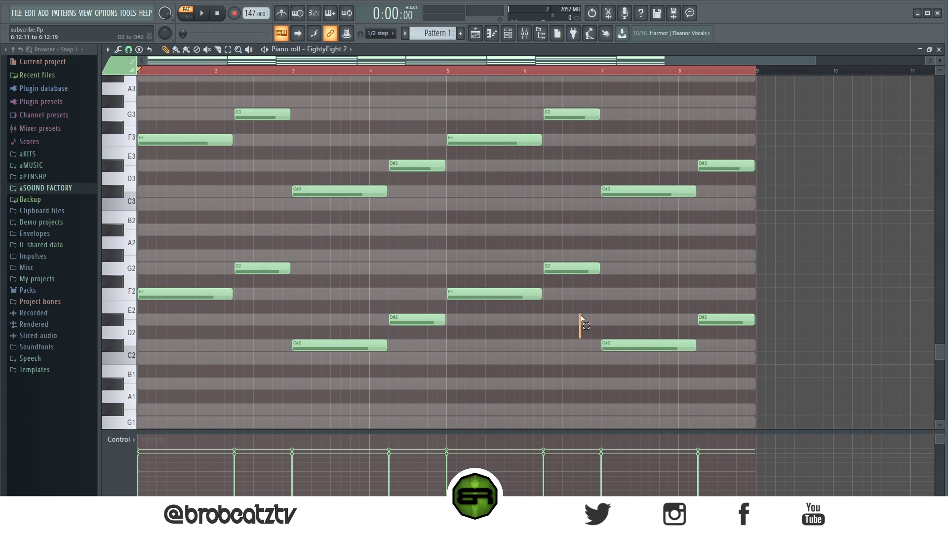
{"action": "left_click_drag", "start_coordinate": [581, 318], "coordinate": [576, 120]}
{"action": "left_click_drag", "start_coordinate": [510, 125], "coordinate": [514, 393]}
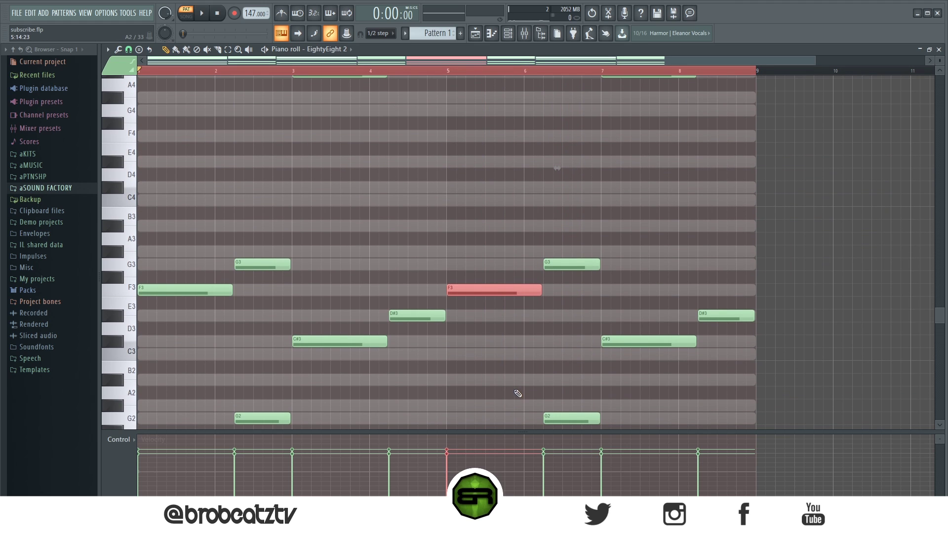
{"action": "scroll", "coordinate": [517, 393], "scroll_direction": "down", "scroll_amount": 4}
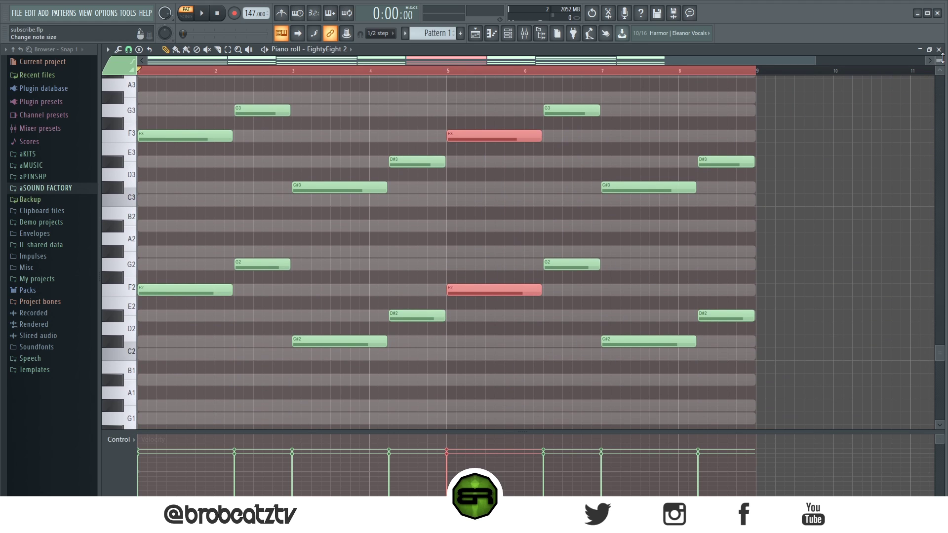
{"action": "left_click_drag", "start_coordinate": [943, 58], "coordinate": [942, 58]}
{"action": "left_click_drag", "start_coordinate": [601, 132], "coordinate": [664, 405]}
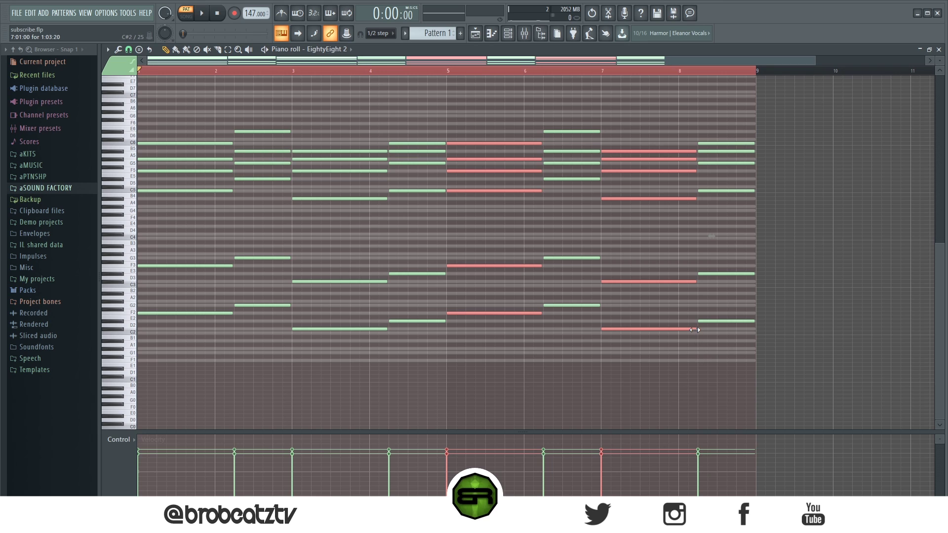
{"action": "key", "text": "space"}
{"action": "key", "text": "space"}
{"action": "left_click", "coordinate": [446, 70]}
{"action": "key", "text": "space"}
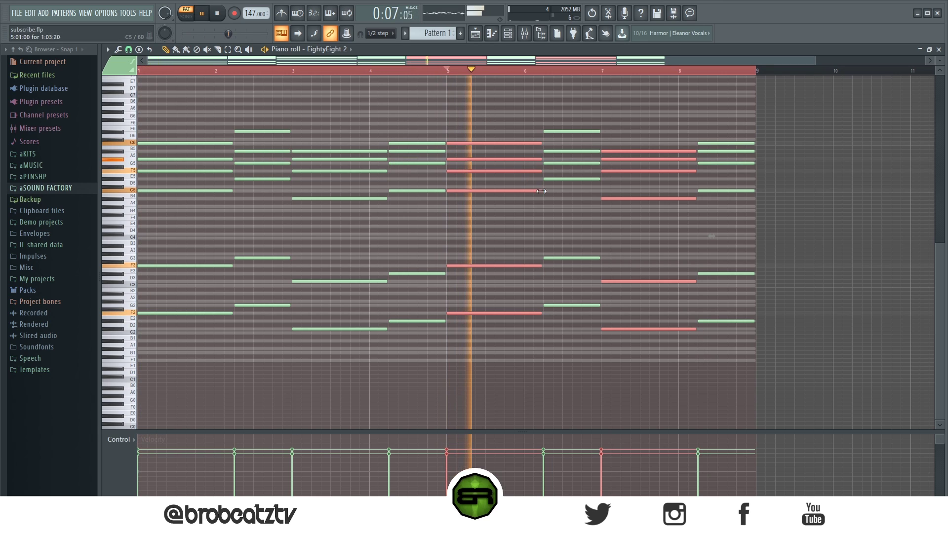
{"action": "key", "text": "space"}
{"action": "left_click_drag", "start_coordinate": [696, 329], "coordinate": [639, 334]}
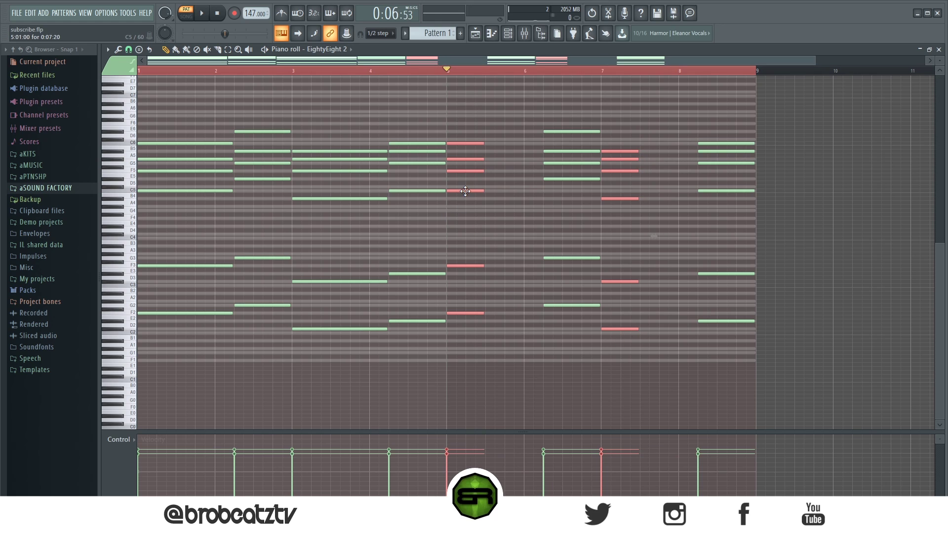
Step: Add very short copies of the bar 5 and bar 7 chords half a bar after each, and play the whole pattern
{"action": "left_click_drag", "start_coordinate": [465, 191], "coordinate": [491, 198]}
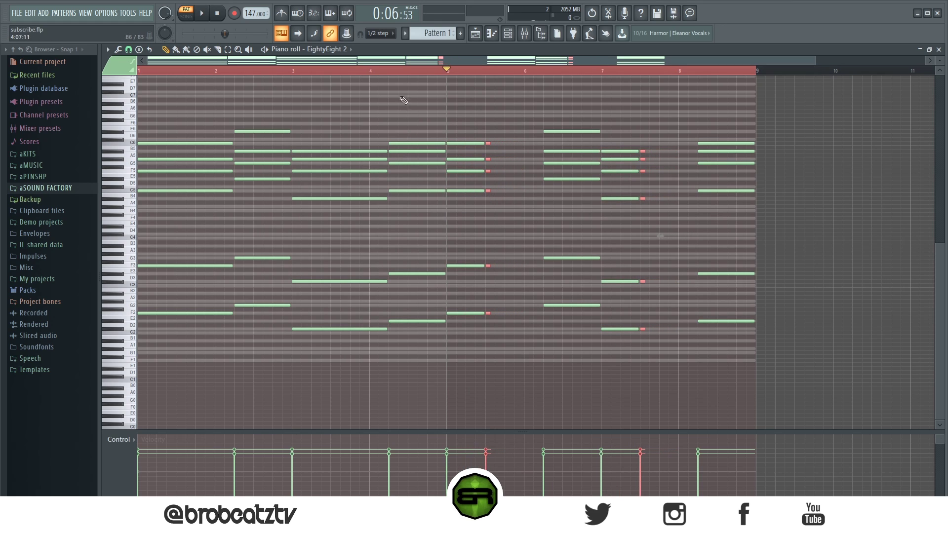
{"action": "key", "text": "space"}
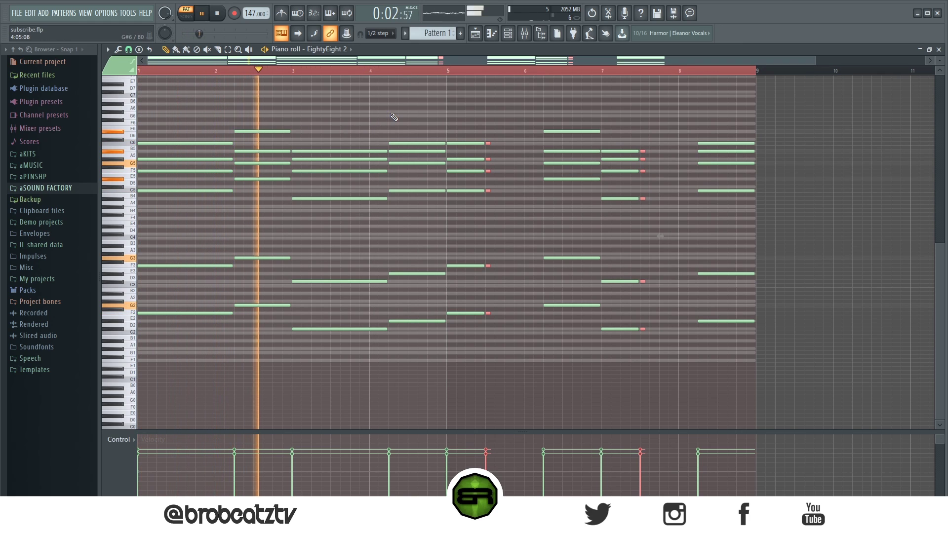
{"action": "key", "text": "ctrl+d"}
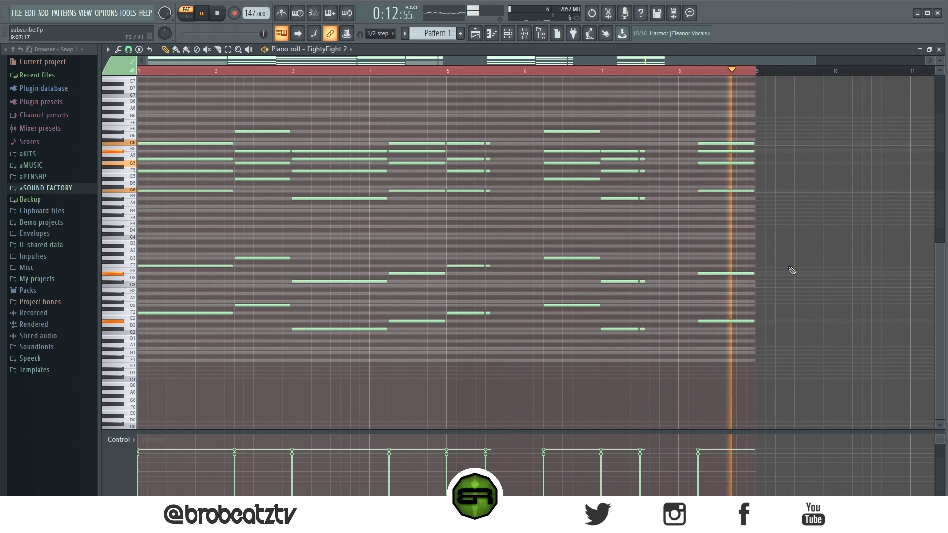
{"action": "key", "text": "space"}
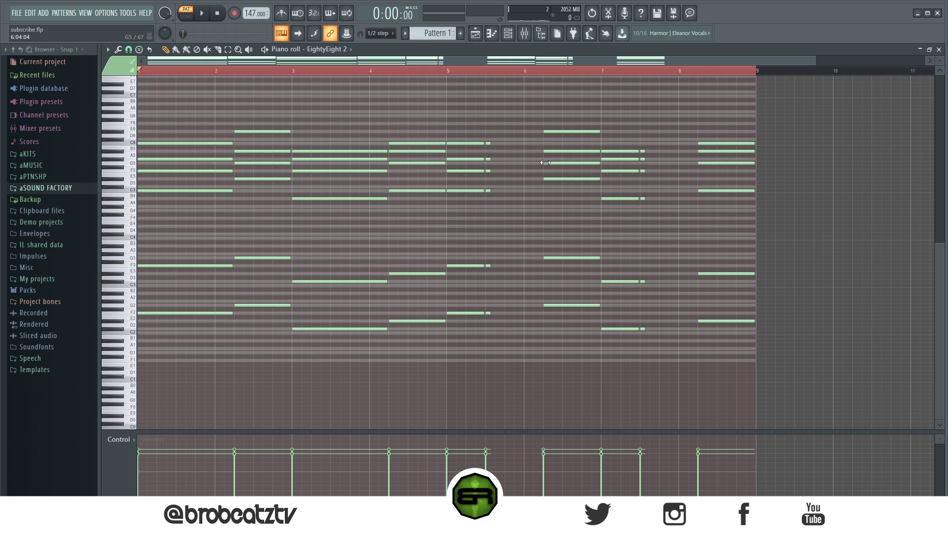
Step: Review the four opening chords by selecting each one in turn together with its bass notes
{"action": "left_click_drag", "start_coordinate": [172, 114], "coordinate": [178, 321]}
{"action": "left_click_drag", "start_coordinate": [256, 92], "coordinate": [265, 334]}
{"action": "left_click_drag", "start_coordinate": [329, 118], "coordinate": [343, 425]}
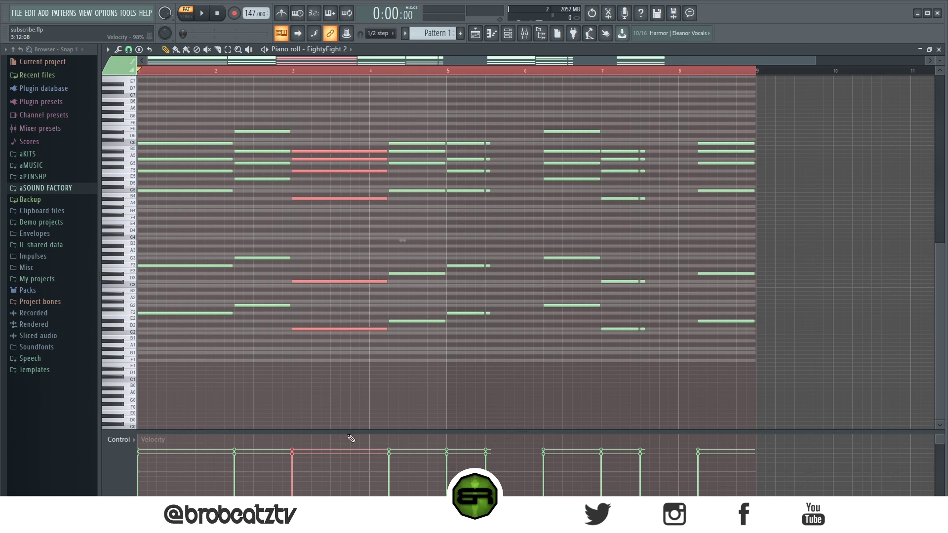
{"action": "left_click_drag", "start_coordinate": [405, 103], "coordinate": [433, 413]}
{"action": "left_click", "coordinate": [502, 210], "text": "ctrl"}
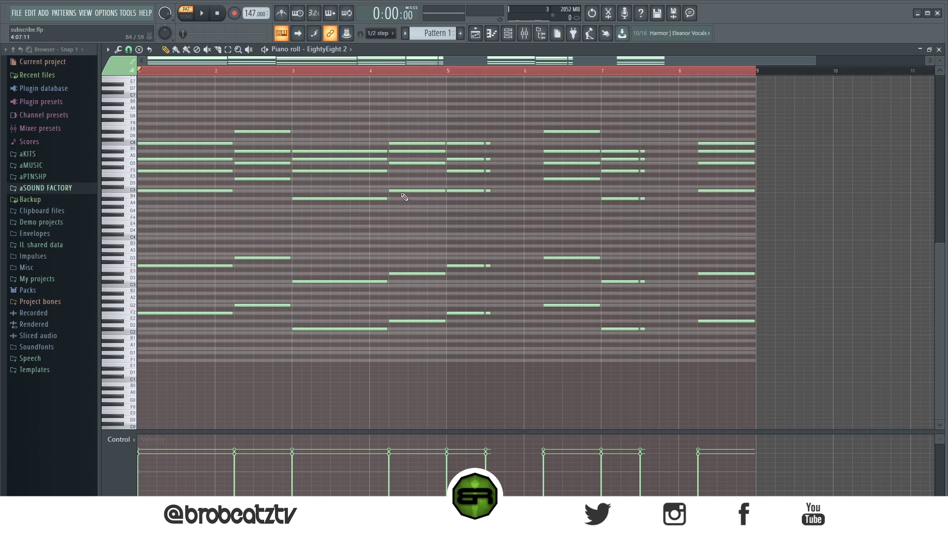